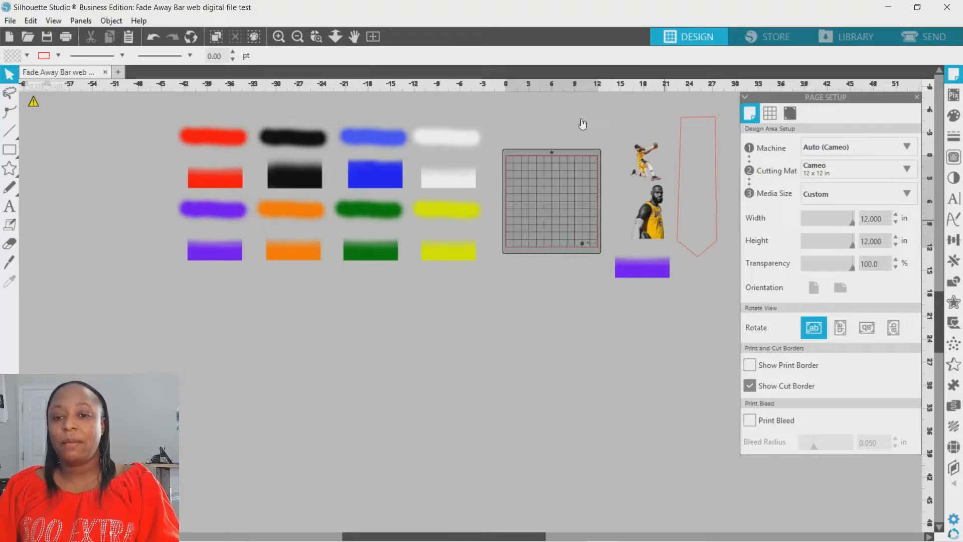
Move the purple fade bar closer beneath the player images, duplicate it, and place one copy on the far side of the tie outline.
{"action": "left_click", "coordinate": [318, 40]}
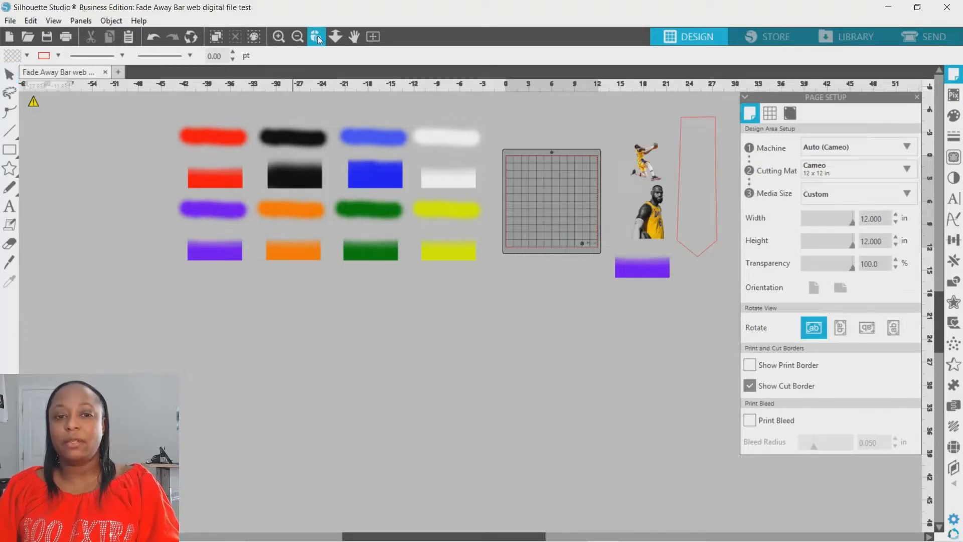
{"action": "left_click_drag", "start_coordinate": [608, 119], "coordinate": [702, 253]}
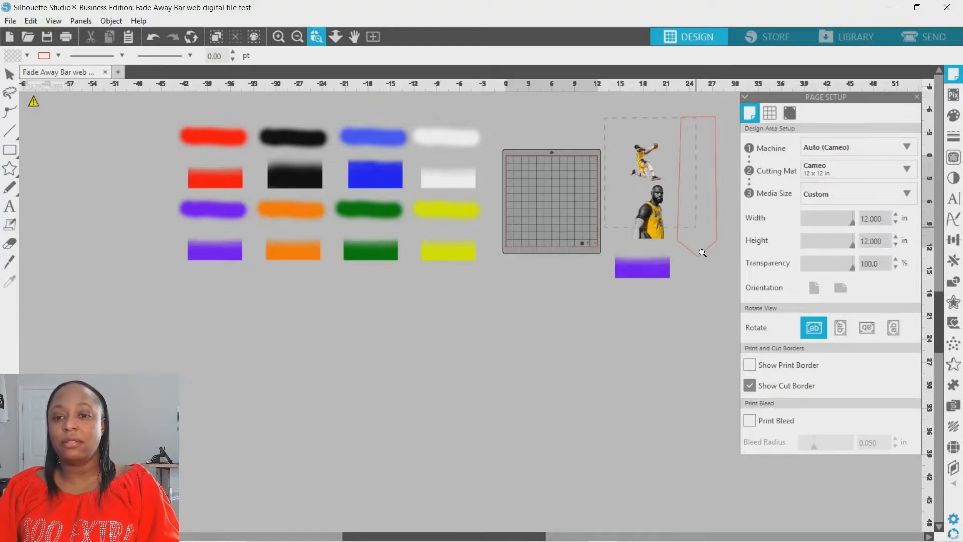
{"action": "left_click_drag", "start_coordinate": [726, 296], "coordinate": [726, 296]}
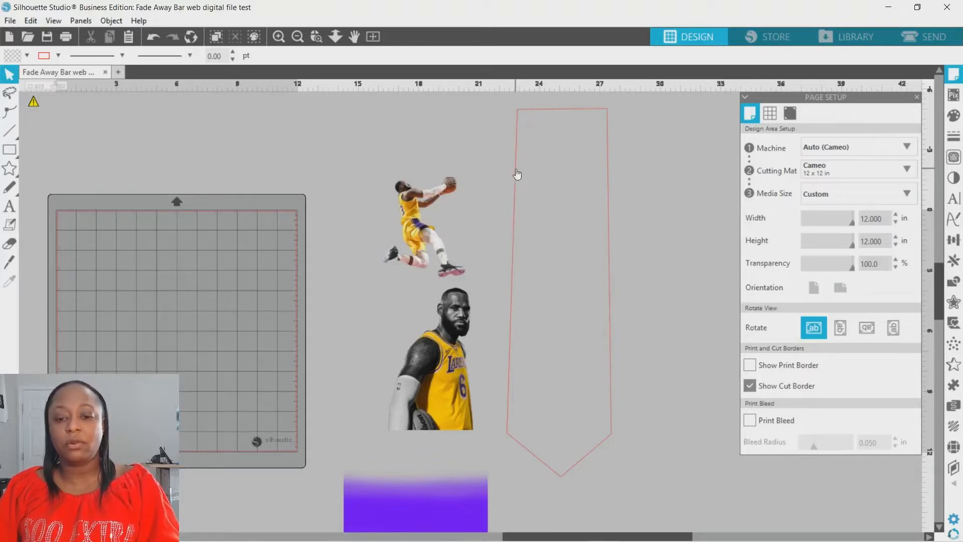
{"action": "left_click_drag", "start_coordinate": [394, 502], "coordinate": [390, 472]}
{"action": "left_click", "coordinate": [390, 472]}
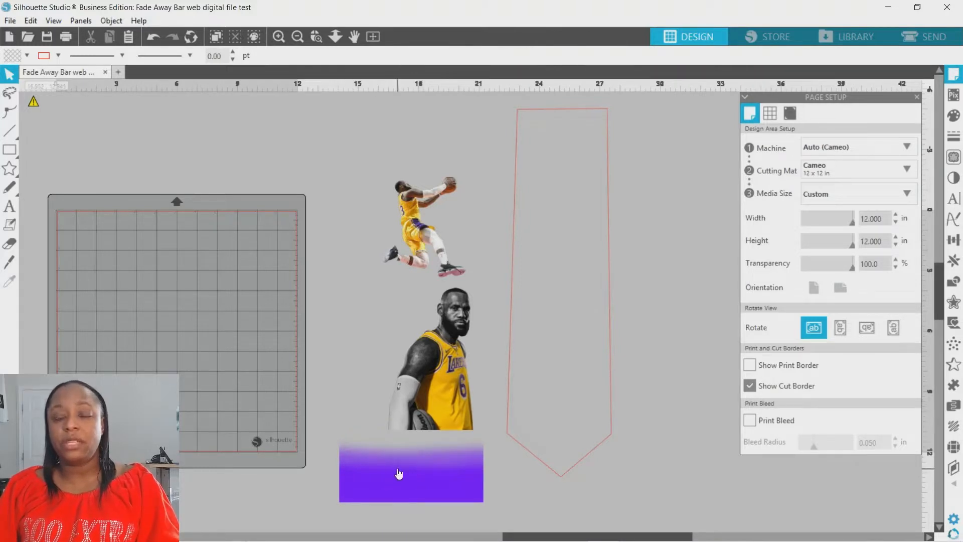
{"action": "right_click", "coordinate": [399, 473]}
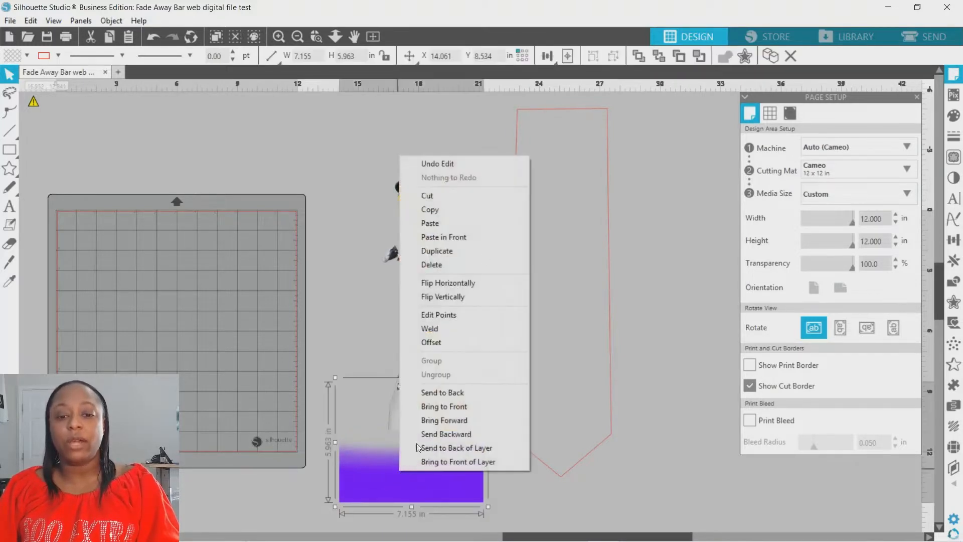
{"action": "left_click", "coordinate": [484, 246]}
{"action": "left_click_drag", "start_coordinate": [467, 489], "coordinate": [784, 497]}
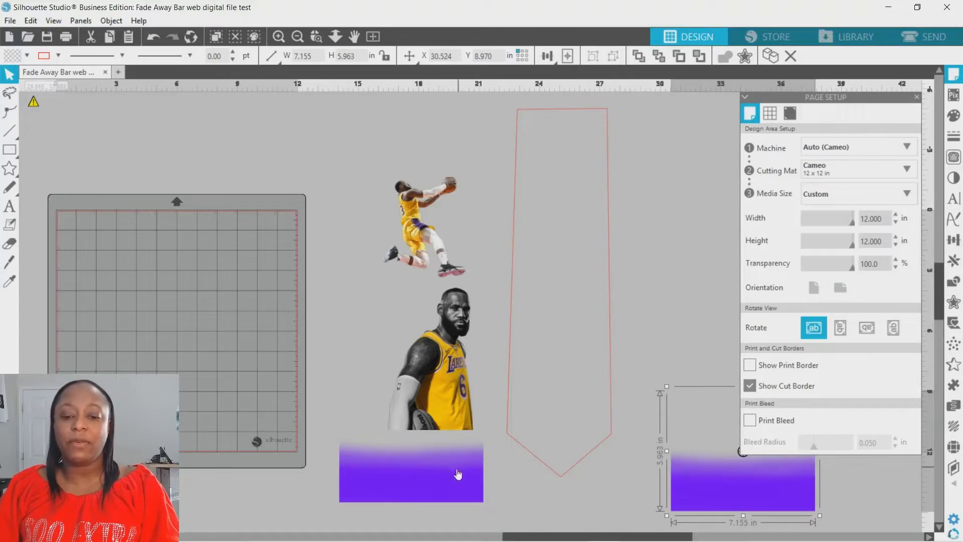
Place the other purple fade bar over the lower end of the tie outline, and copy the tie outline to the clipboard.
{"action": "left_click_drag", "start_coordinate": [458, 473], "coordinate": [600, 430]}
{"action": "left_click", "coordinate": [647, 236]}
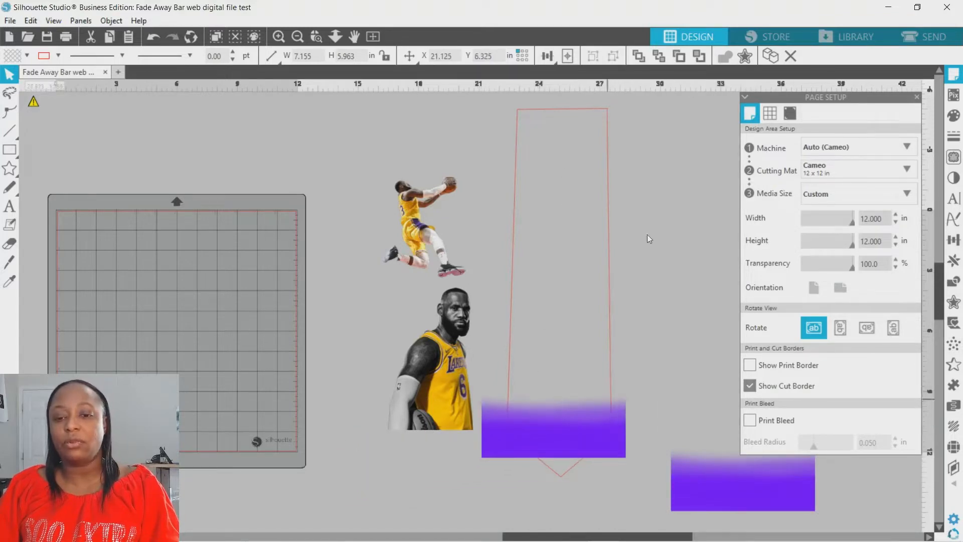
{"action": "right_click", "coordinate": [576, 114]}
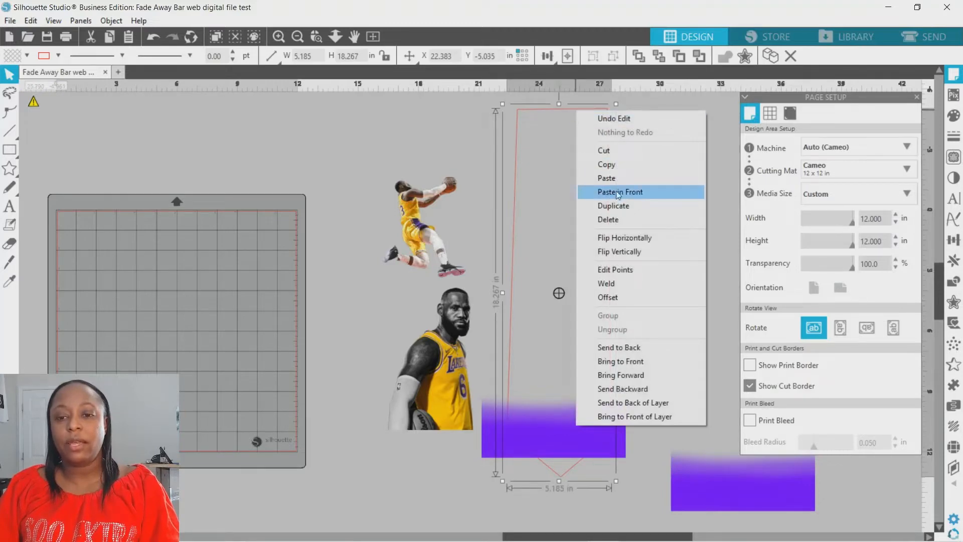
{"action": "left_click", "coordinate": [612, 166]}
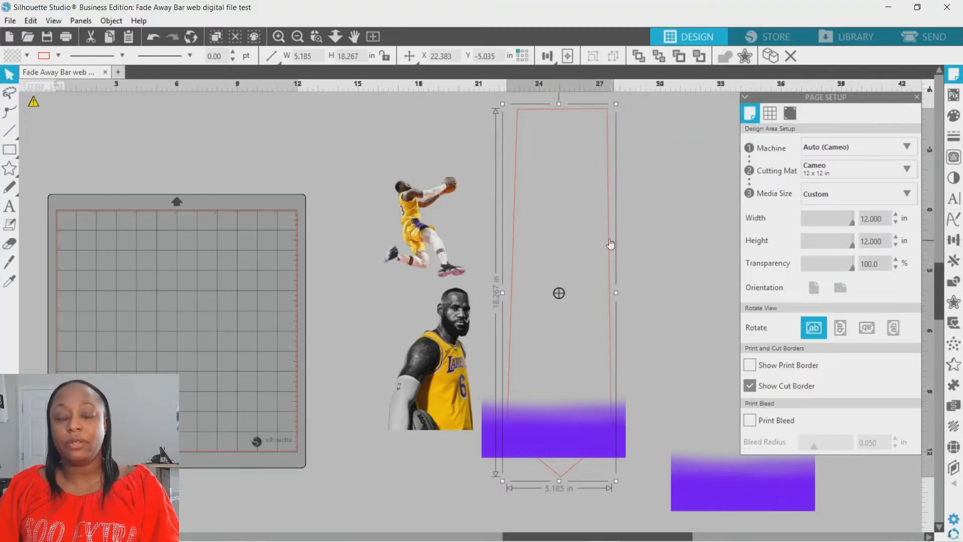
Center the purple fade bar over the tie's pointed end and stretch it upward to about 27.47 in high, covering the outline.
{"action": "left_click", "coordinate": [567, 427]}
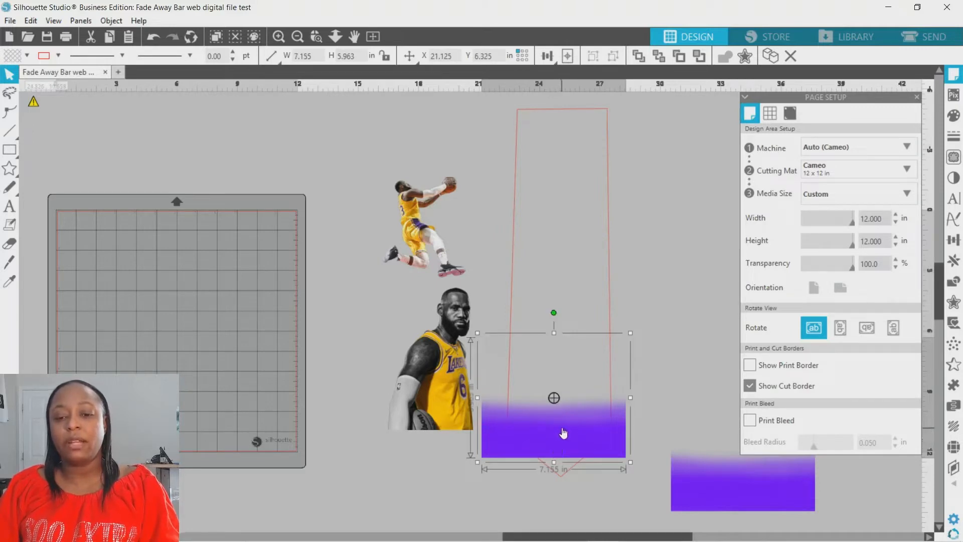
{"action": "left_click_drag", "start_coordinate": [564, 432], "coordinate": [548, 421]}
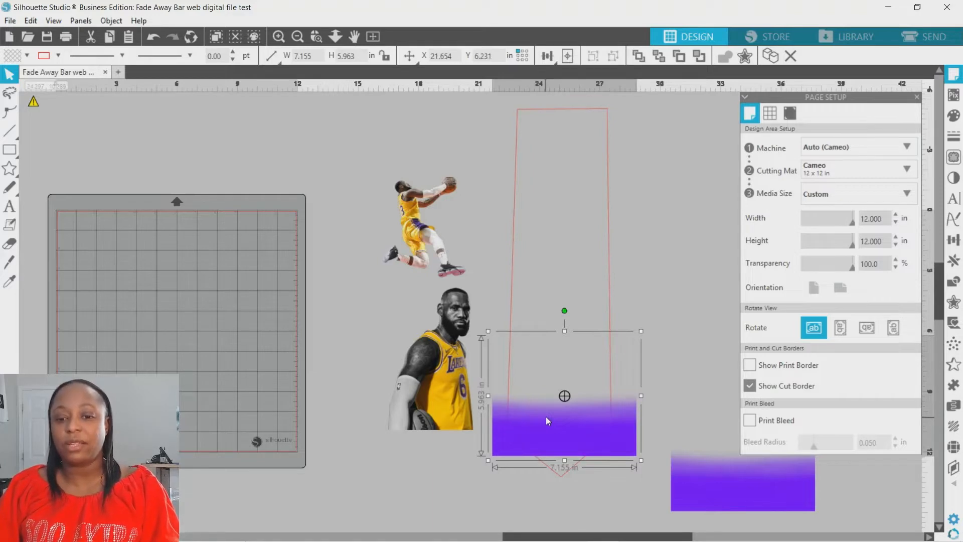
{"action": "left_click_drag", "start_coordinate": [546, 420], "coordinate": [554, 447]}
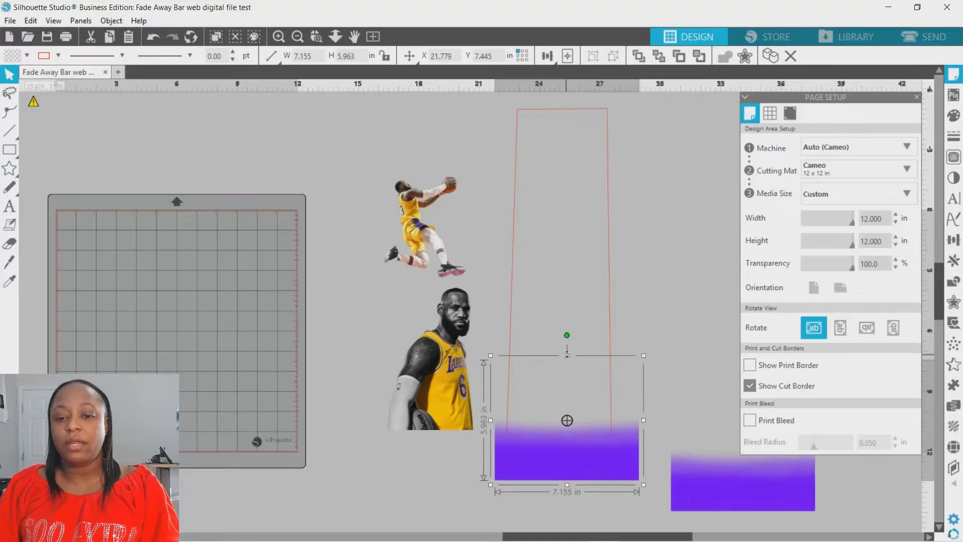
{"action": "left_click_drag", "start_coordinate": [567, 354], "coordinate": [571, 116]}
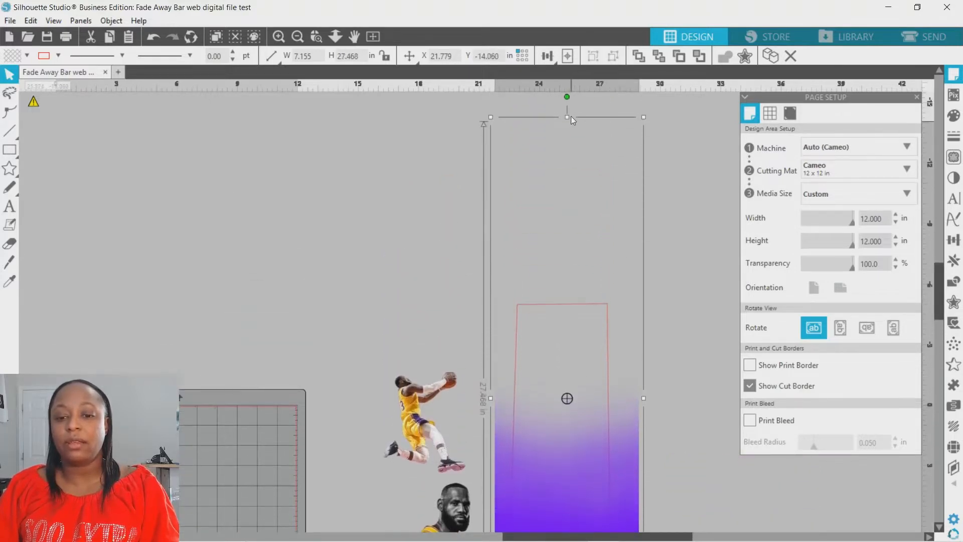
{"action": "scroll", "coordinate": [577, 379], "scroll_direction": "down", "scroll_amount": 3}
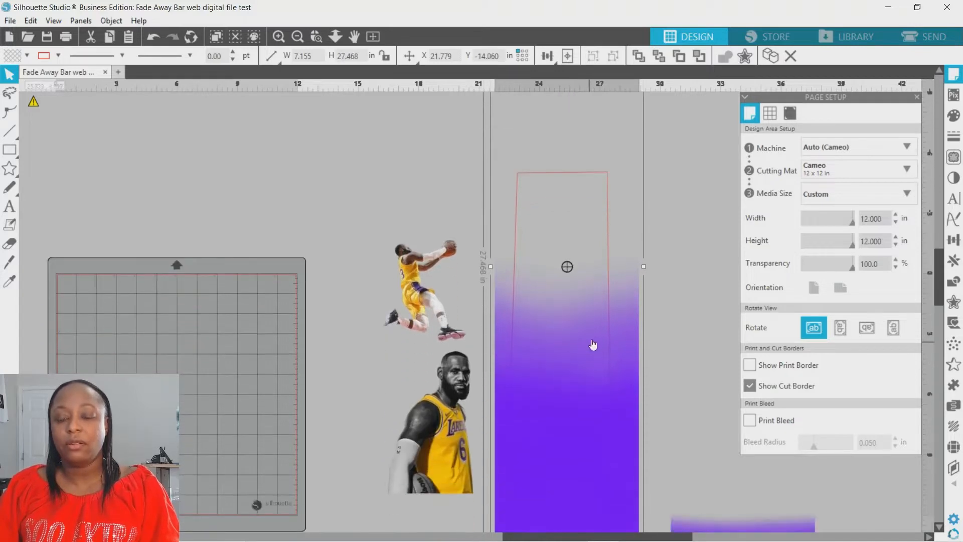
{"action": "scroll", "coordinate": [595, 341], "scroll_direction": "down", "scroll_amount": 1}
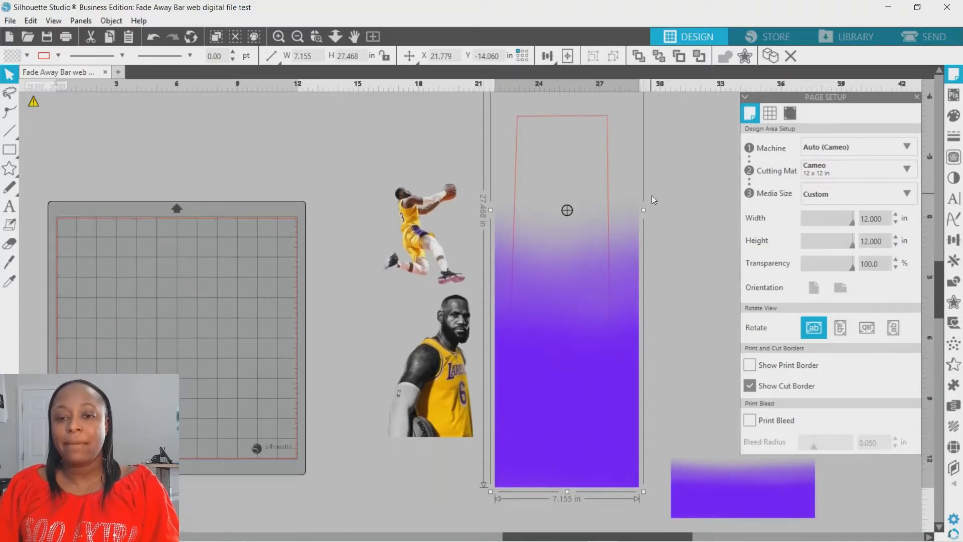
Crop the stretched purple fade bar to the shape of the tie outline.
{"action": "left_click", "coordinate": [588, 207]}
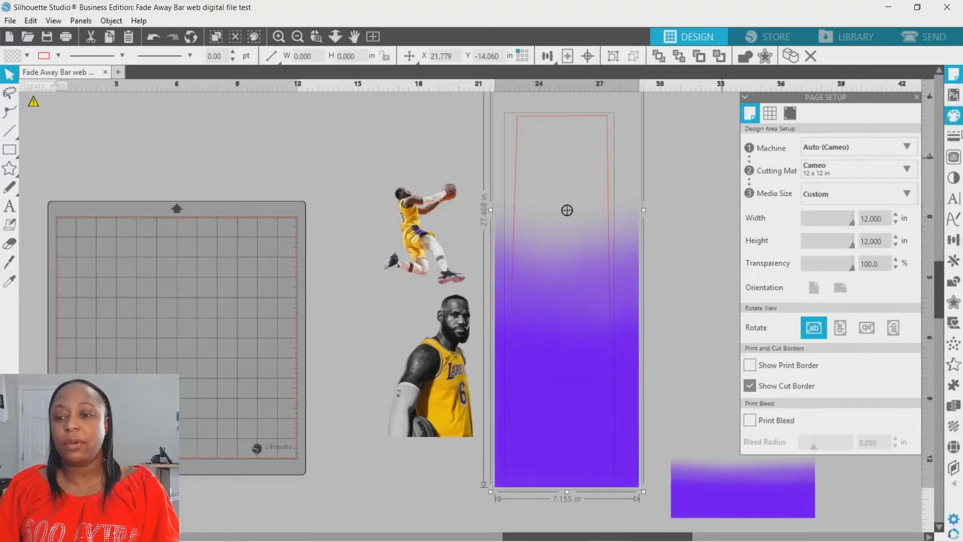
{"action": "left_click", "coordinate": [955, 283]}
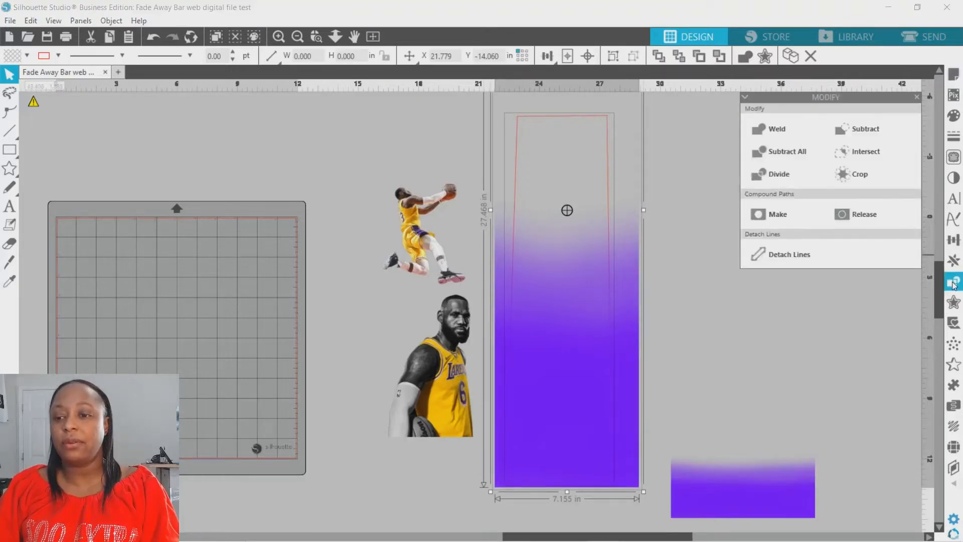
{"action": "left_click", "coordinate": [877, 176]}
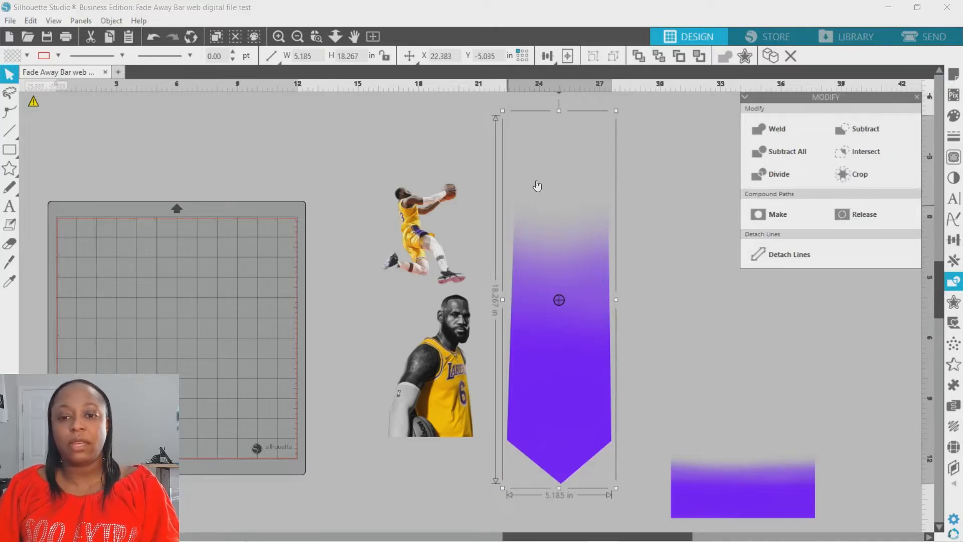
Paste the copied tie outline in front of the cropped purple fade.
{"action": "left_click", "coordinate": [631, 143]}
{"action": "right_click", "coordinate": [606, 149]}
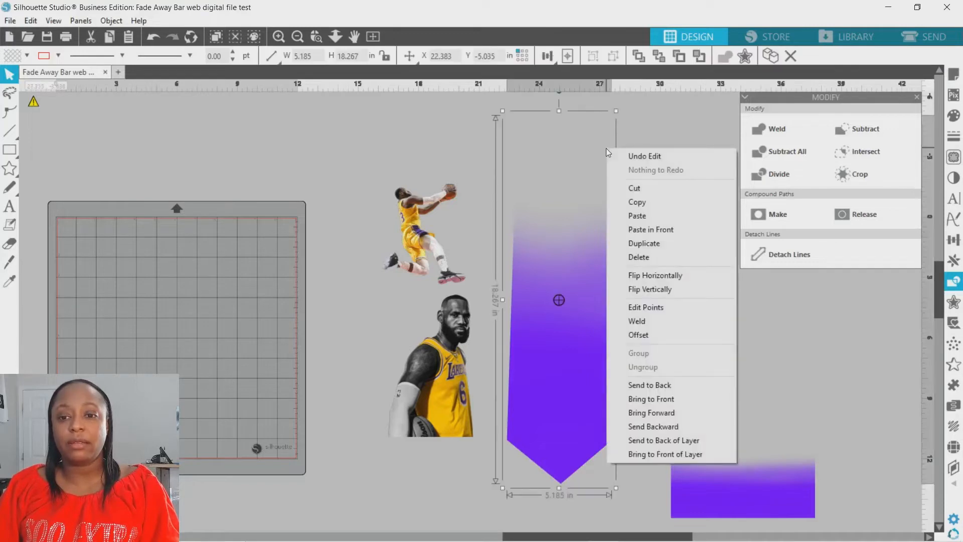
{"action": "left_click", "coordinate": [652, 230]}
{"action": "left_click", "coordinate": [651, 187]}
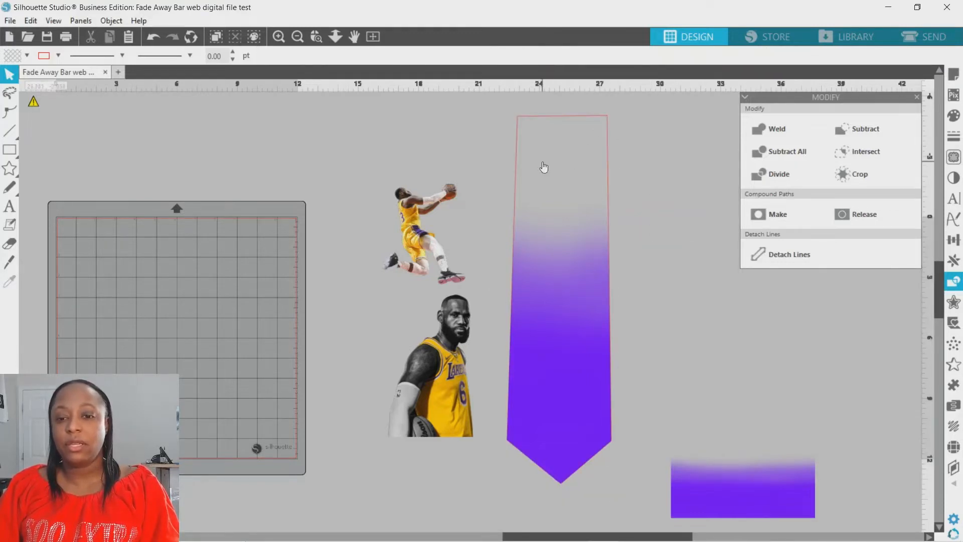
Fill the pasted tie outline with white and send it to the back, behind the purple fade.
{"action": "left_click", "coordinate": [525, 122]}
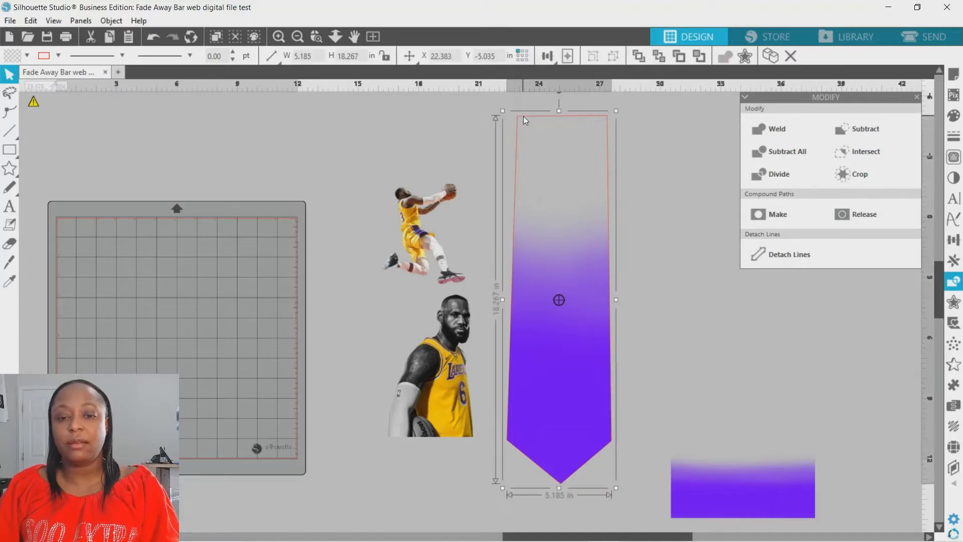
{"action": "left_click", "coordinate": [26, 56]}
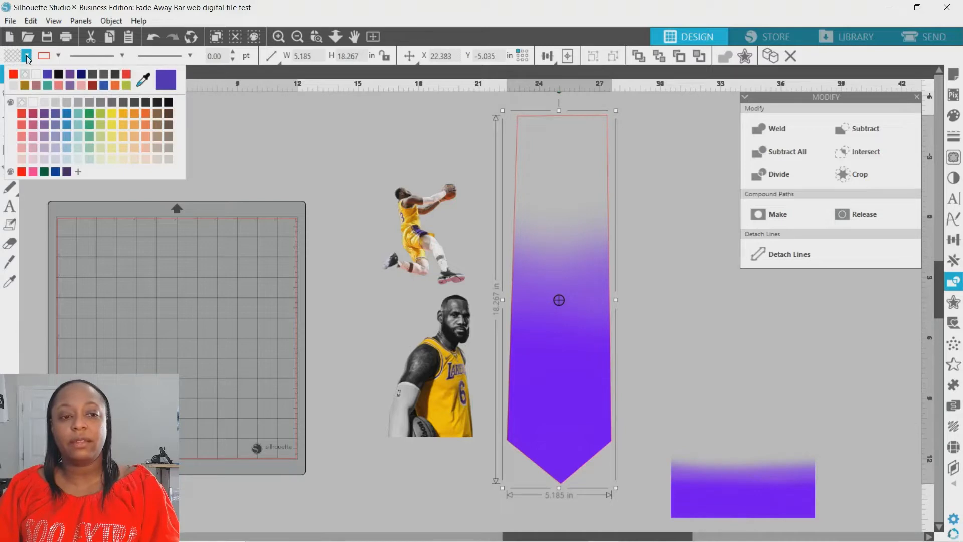
{"action": "left_click", "coordinate": [29, 104]}
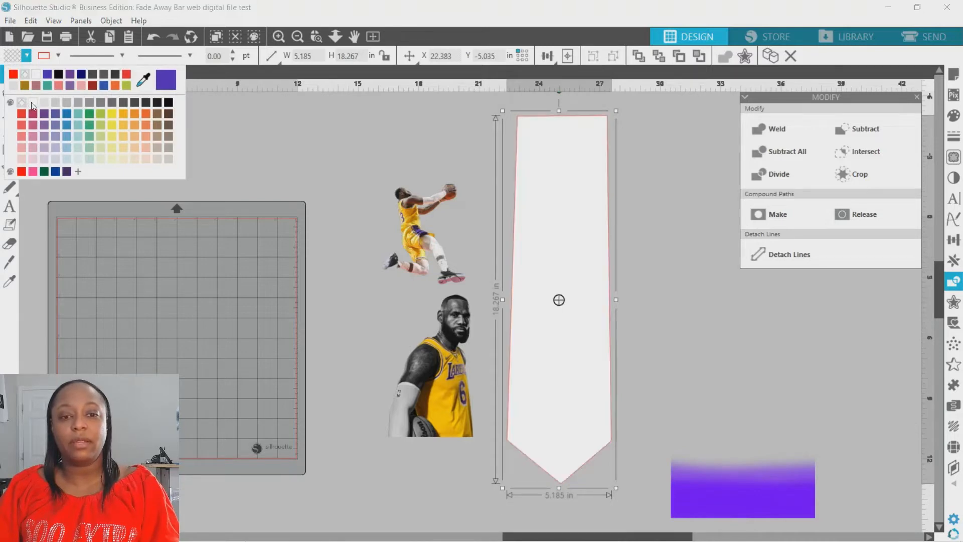
{"action": "right_click", "coordinate": [537, 138]}
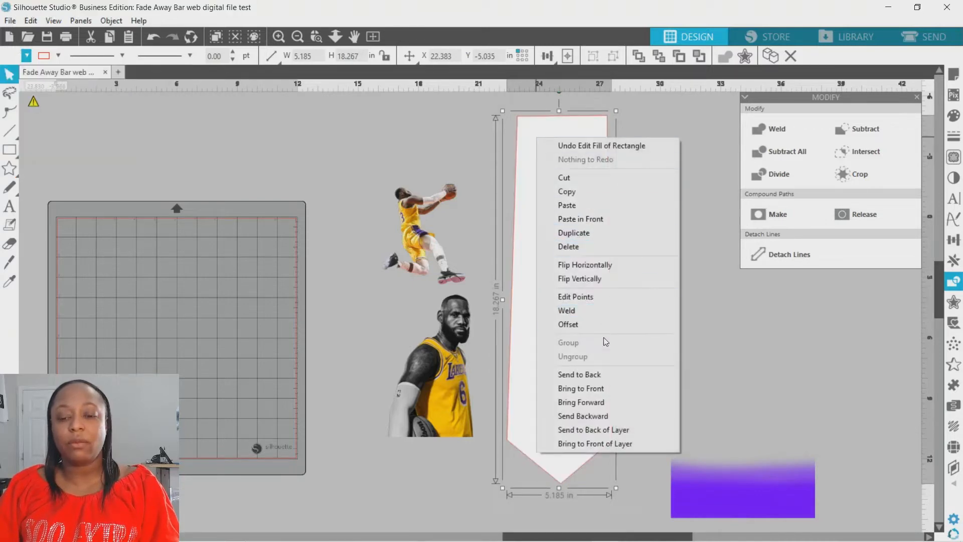
{"action": "left_click", "coordinate": [598, 374]}
{"action": "left_click", "coordinate": [684, 203]}
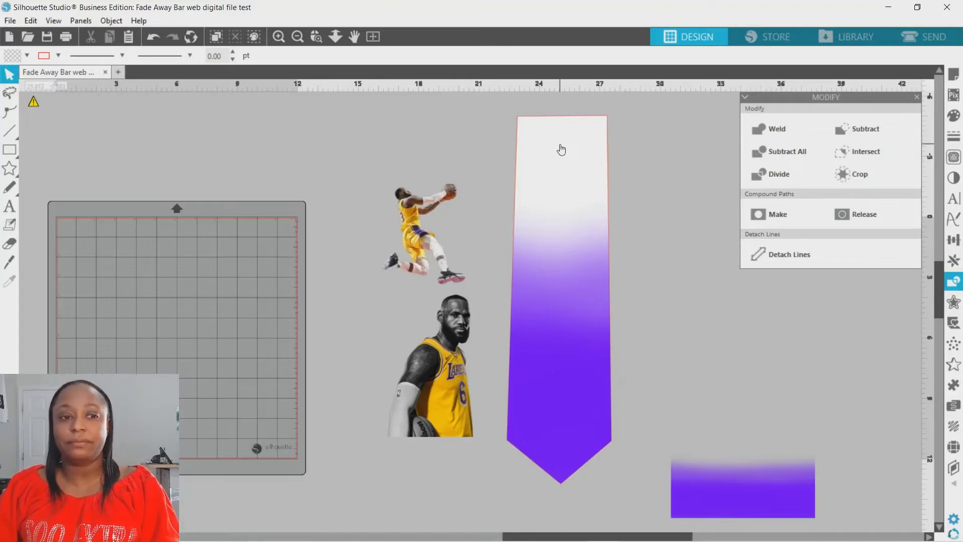
Try to set the tie's fill to transparent, and move the tie shape over the two player images.
{"action": "left_click", "coordinate": [536, 123]}
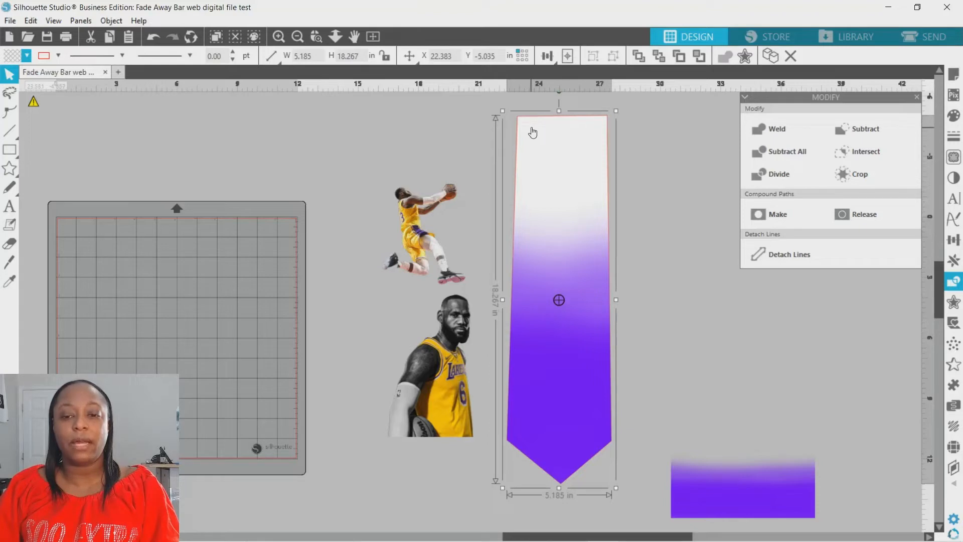
{"action": "left_click", "coordinate": [26, 56]}
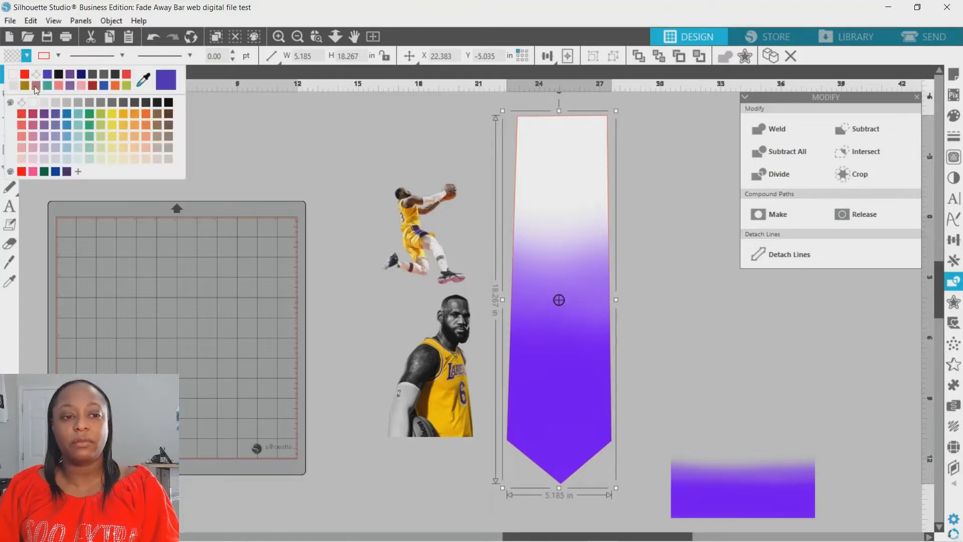
{"action": "left_click", "coordinate": [22, 104]}
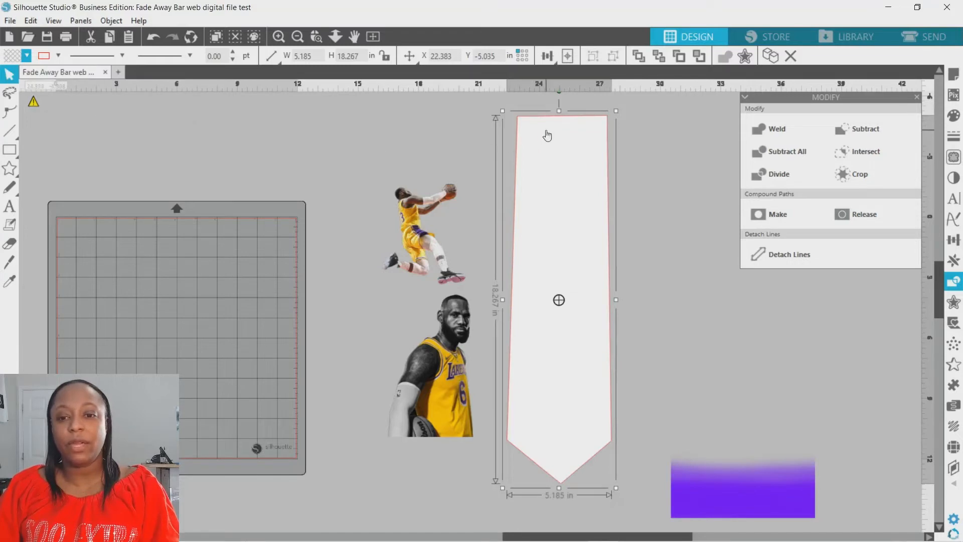
{"action": "left_click_drag", "start_coordinate": [546, 132], "coordinate": [413, 147]}
{"action": "left_click", "coordinate": [472, 99]}
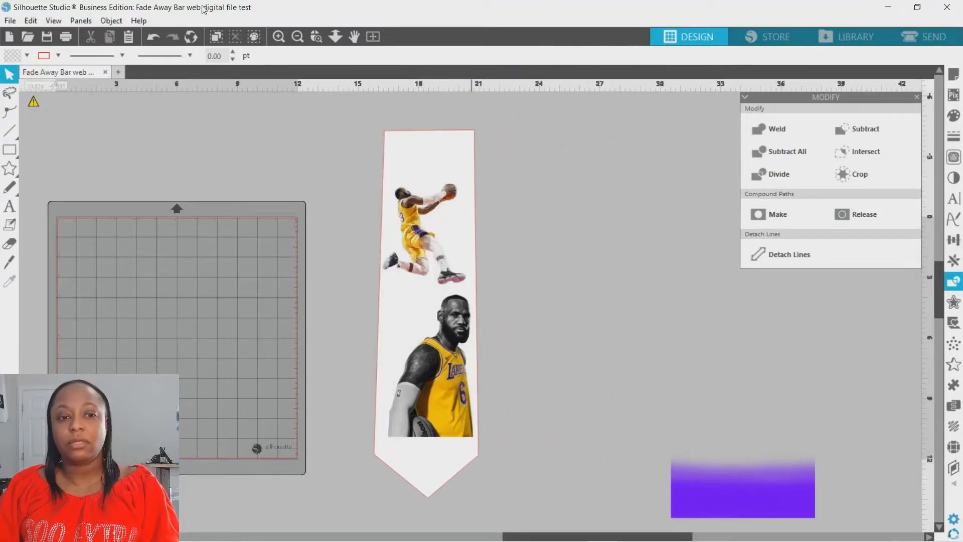
Undo the tie's move, the transparent fill, the send to back and the white fill.
{"action": "left_click", "coordinate": [150, 40]}
{"action": "left_click", "coordinate": [150, 40]}
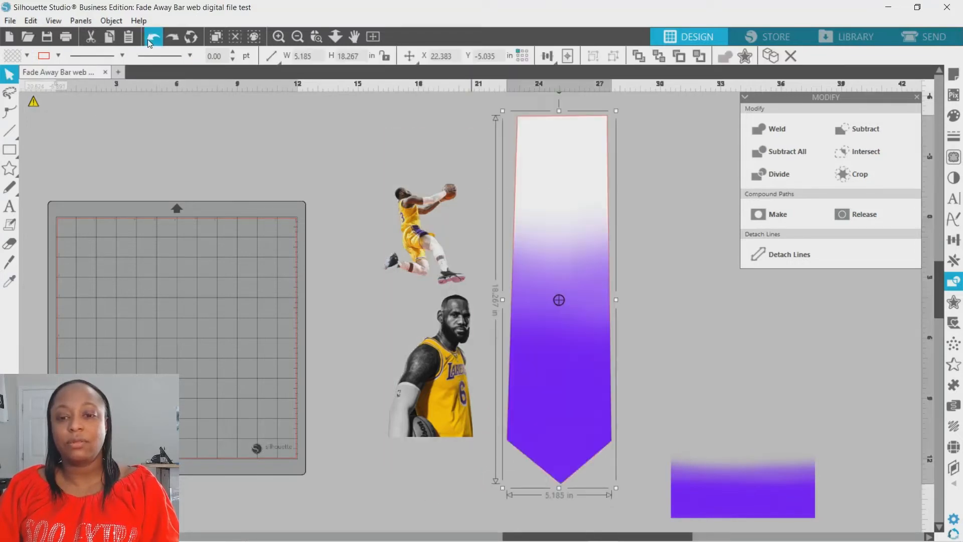
{"action": "left_click", "coordinate": [151, 41]}
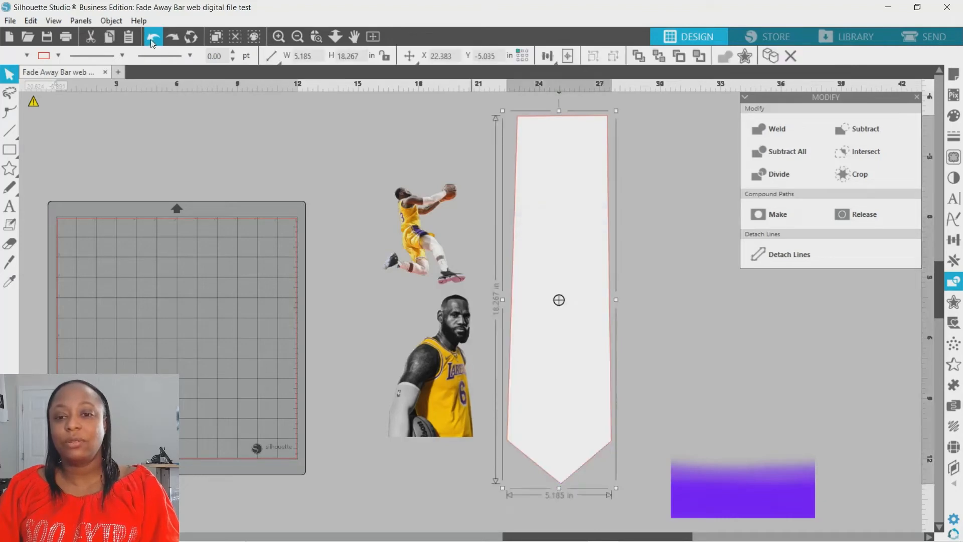
{"action": "left_click", "coordinate": [153, 43]}
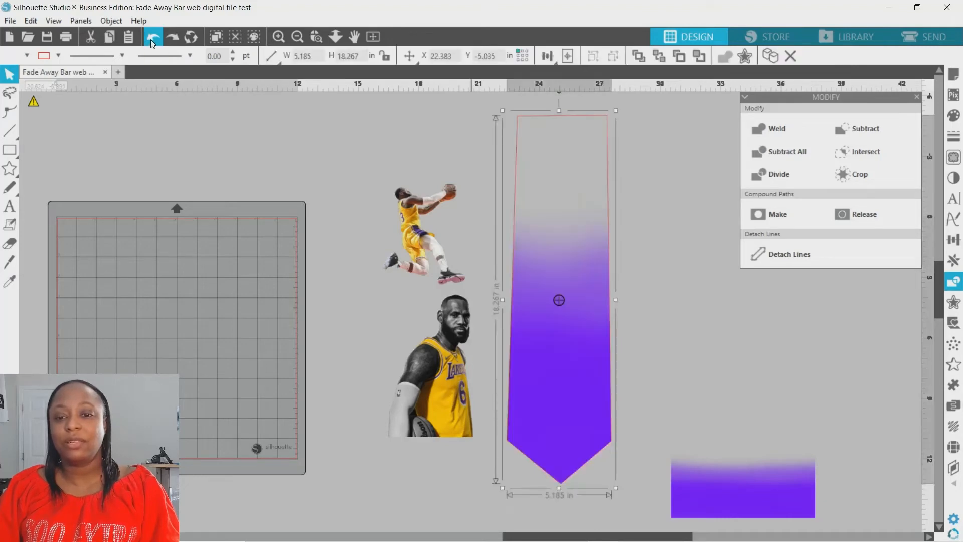
Shift the cropped purple fade slightly off the tie outline, and undo that move.
{"action": "left_click", "coordinate": [484, 153]}
{"action": "left_click_drag", "start_coordinate": [537, 123], "coordinate": [529, 114]}
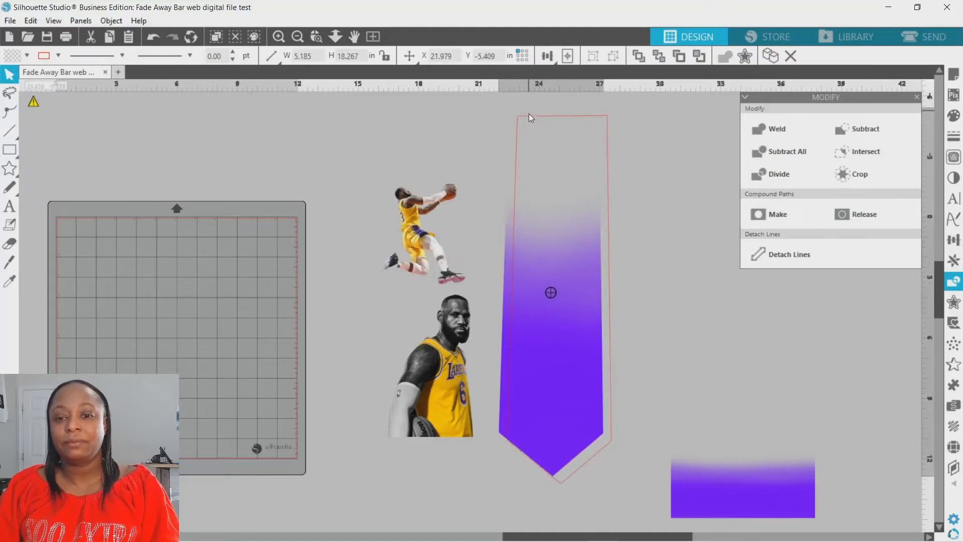
{"action": "left_click", "coordinate": [153, 36]}
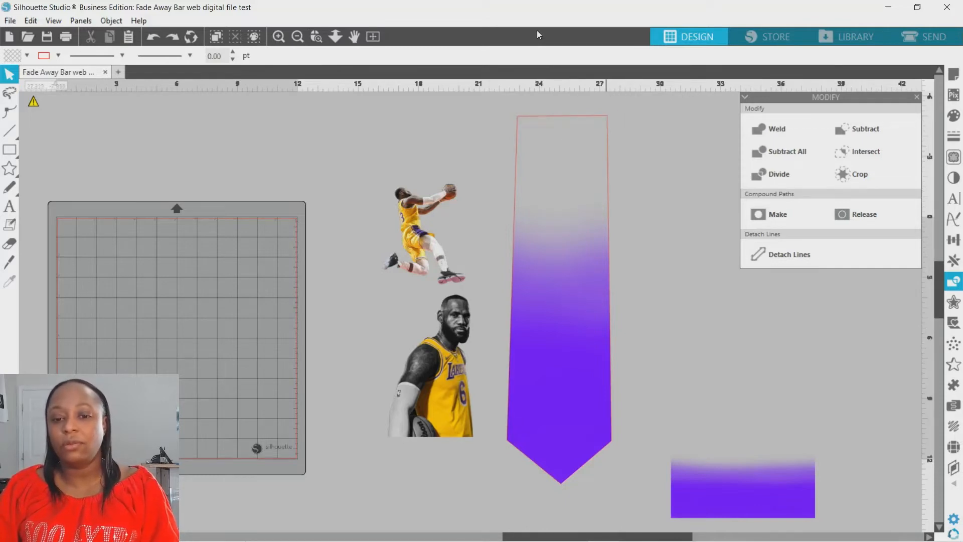
Move the standing player image slightly closer beneath the jumping player image.
{"action": "left_click_drag", "start_coordinate": [446, 345], "coordinate": [424, 334]}
{"action": "left_click", "coordinate": [404, 170]}
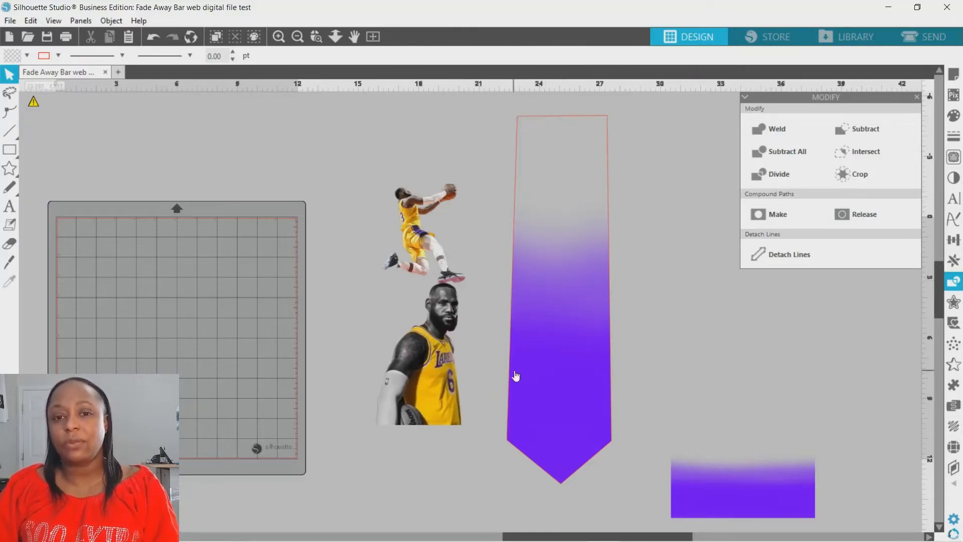
Nudge the standing player image beneath the jumping player, and bring both player images to the front.
{"action": "mouse_move", "coordinate": [434, 379]}
{"action": "left_mouse_down"}
{"action": "mouse_move", "coordinate": [520, 368]}
{"action": "mouse_move", "coordinate": [423, 369]}
{"action": "left_mouse_up"}
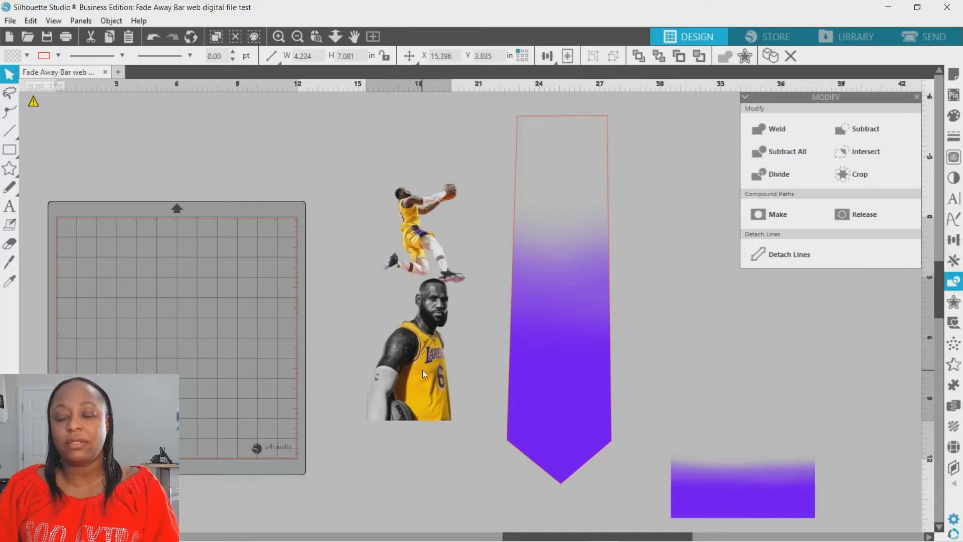
{"action": "left_click", "coordinate": [415, 179]}
{"action": "left_click_drag", "start_coordinate": [398, 167], "coordinate": [402, 350]}
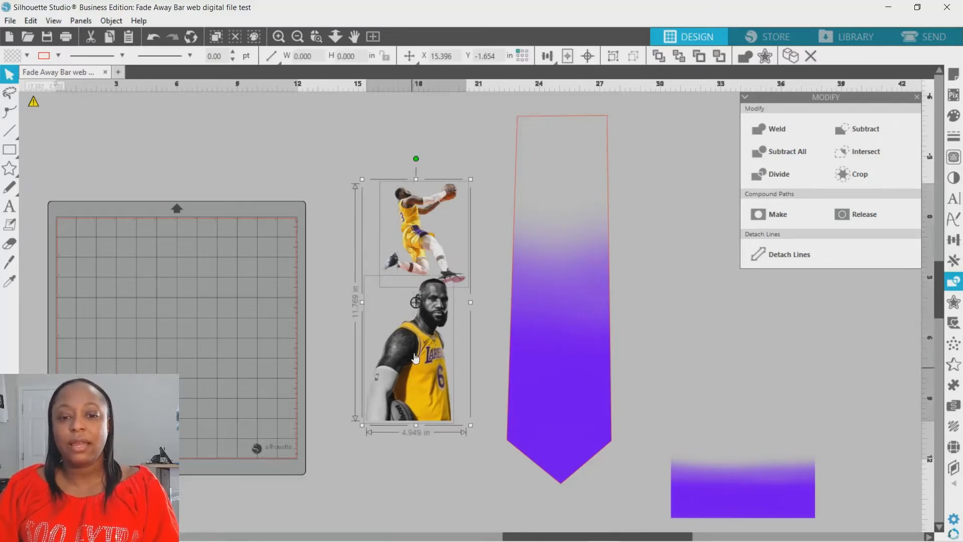
{"action": "right_click", "coordinate": [414, 354]}
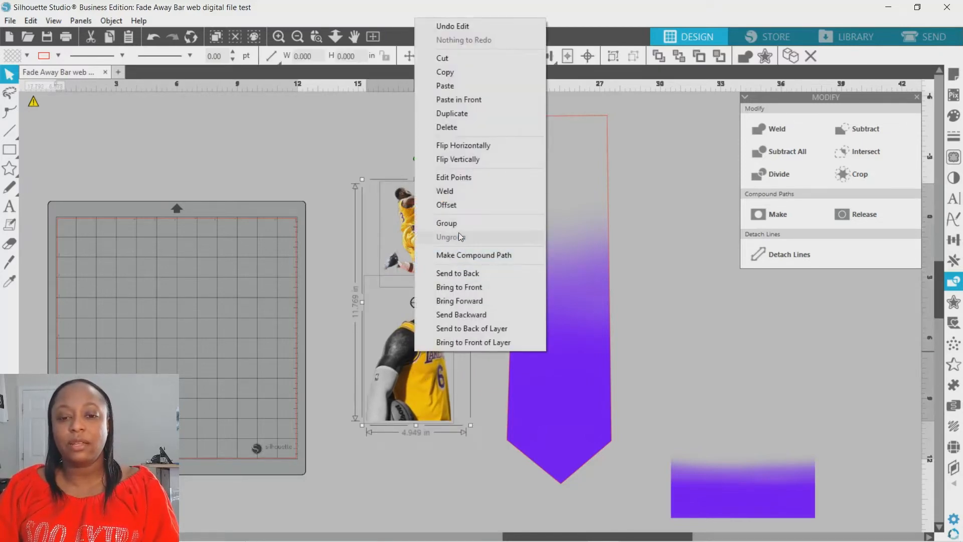
{"action": "left_click", "coordinate": [457, 287]}
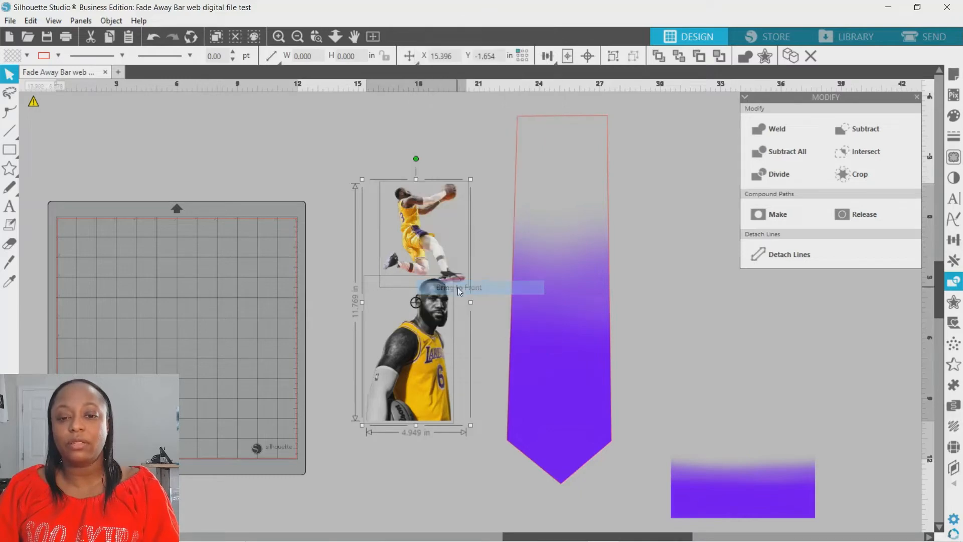
{"action": "left_click", "coordinate": [372, 326]}
Move the standing player image onto the lower half of the purple tie, and place the jumping player image just above him.
{"action": "left_click_drag", "start_coordinate": [420, 349], "coordinate": [568, 349]}
{"action": "left_click", "coordinate": [478, 248]}
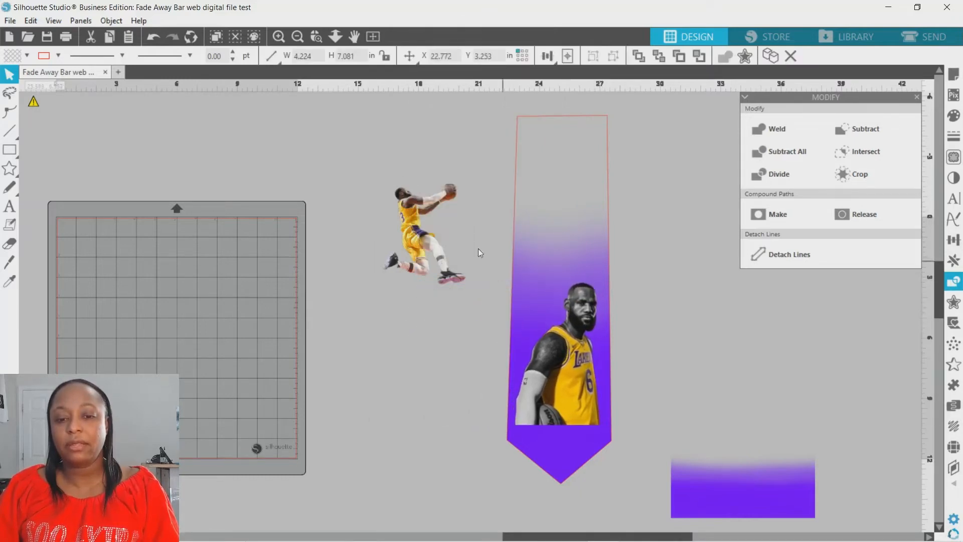
{"action": "left_click_drag", "start_coordinate": [419, 243], "coordinate": [554, 270]}
{"action": "key", "text": "Escape"}
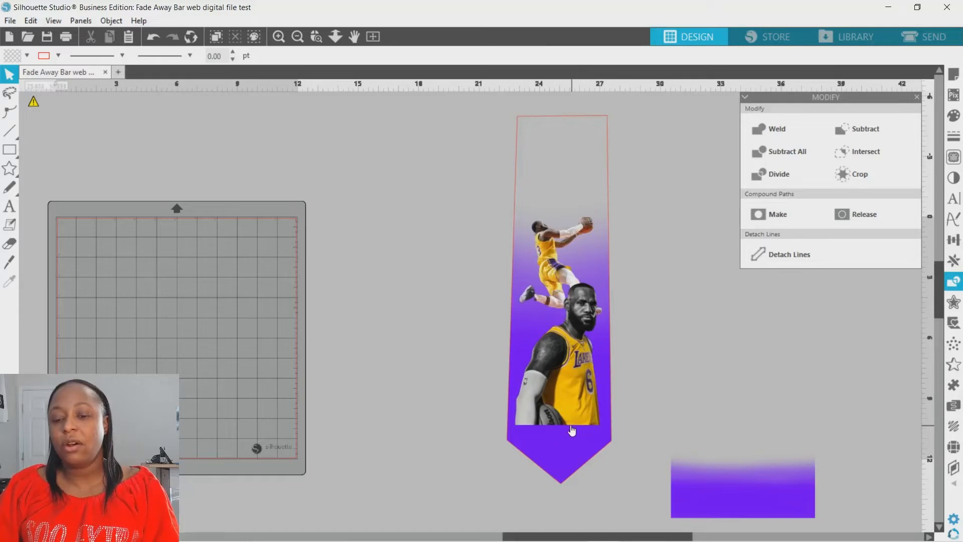
Duplicate the purple fade bar, and place the copy across the lower part of the tie over the standing player's waist.
{"action": "scroll", "coordinate": [615, 309], "scroll_direction": "down", "scroll_amount": 2}
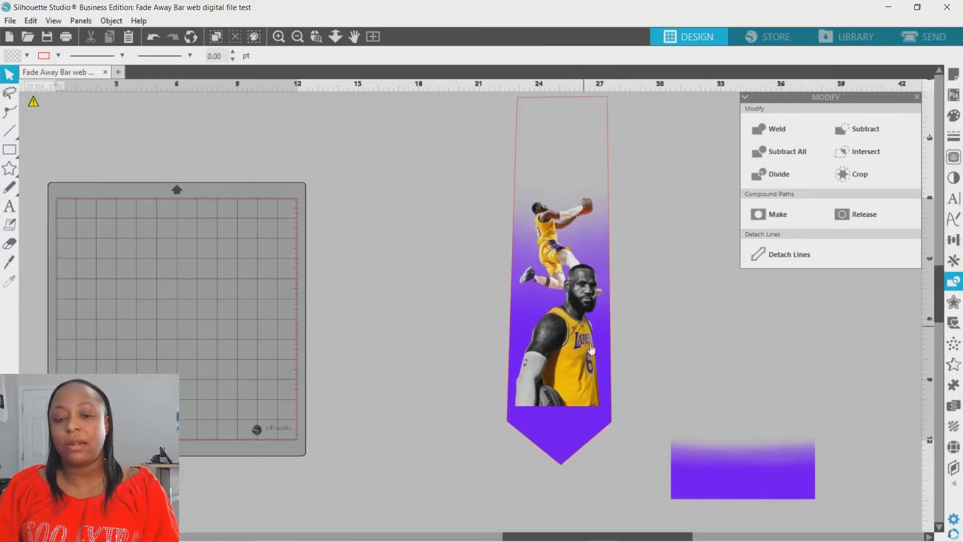
{"action": "left_click", "coordinate": [719, 464]}
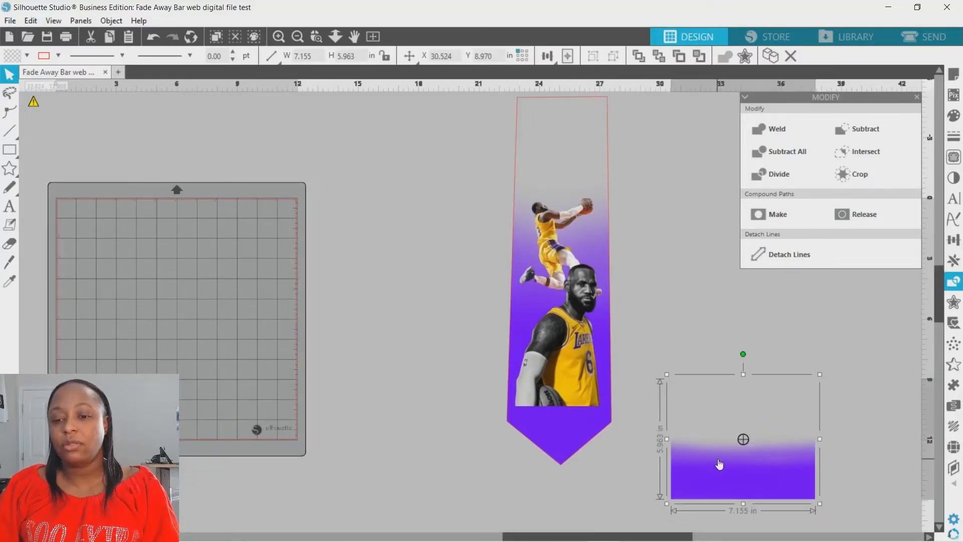
{"action": "right_click", "coordinate": [719, 458]}
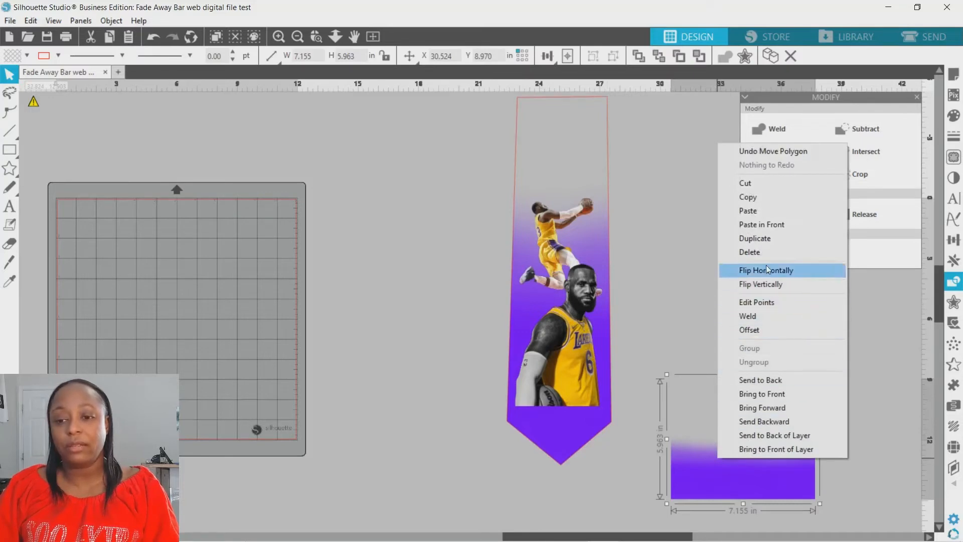
{"action": "left_click", "coordinate": [756, 238]}
{"action": "left_click_drag", "start_coordinate": [526, 506], "coordinate": [347, 437]}
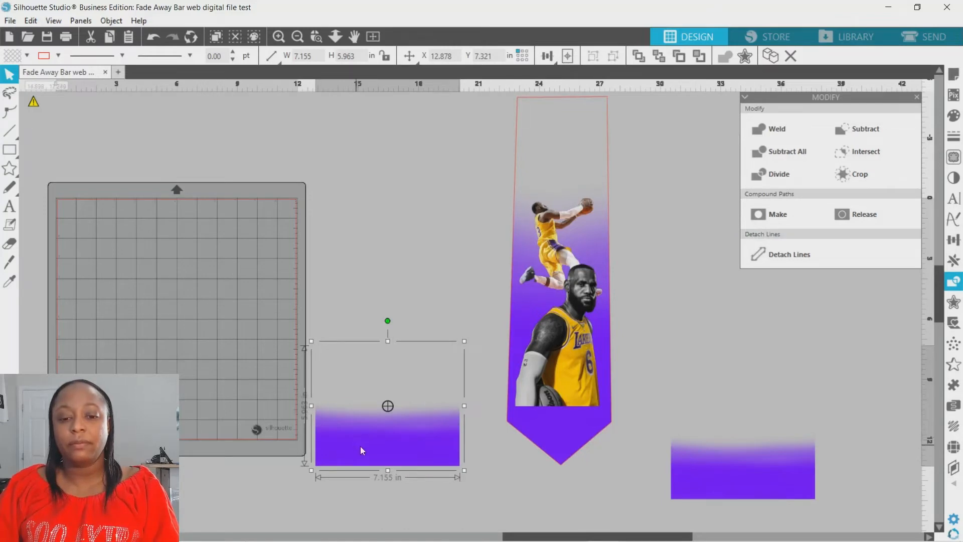
{"action": "left_click_drag", "start_coordinate": [360, 446], "coordinate": [536, 414]}
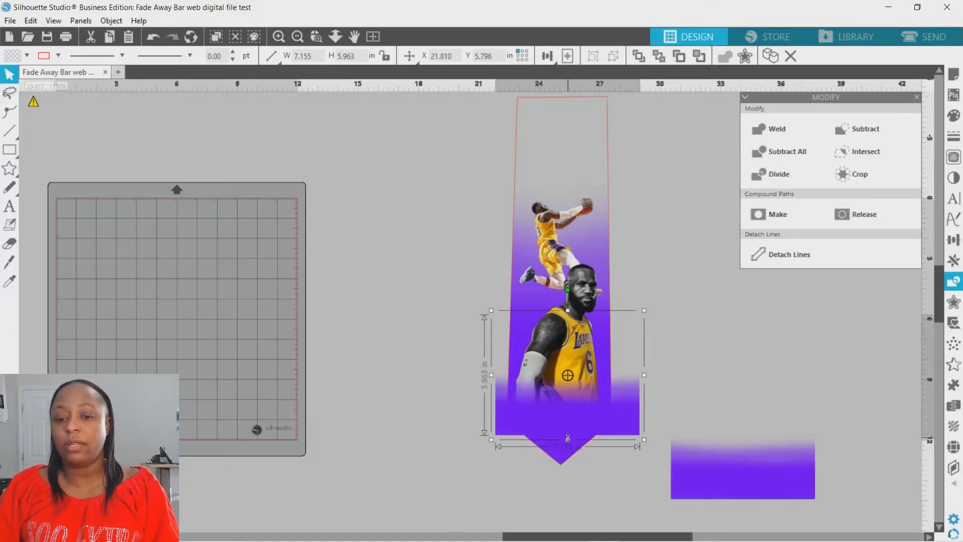
Stretch the fade bar copy to about 12.37 in high so that it covers the tie's pointed tip.
{"action": "mouse_move", "coordinate": [568, 439]}
{"action": "left_mouse_down"}
{"action": "mouse_move", "coordinate": [558, 513]}
{"action": "mouse_move", "coordinate": [558, 435]}
{"action": "left_mouse_up"}
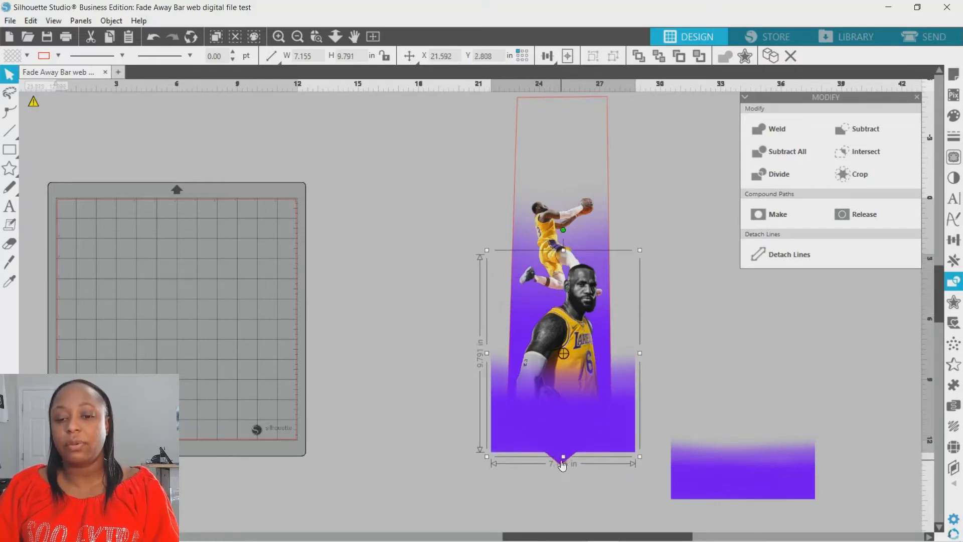
{"action": "mouse_move", "coordinate": [563, 455]}
{"action": "left_mouse_down"}
{"action": "mouse_move", "coordinate": [558, 487]}
{"action": "mouse_move", "coordinate": [561, 451]}
{"action": "left_mouse_up"}
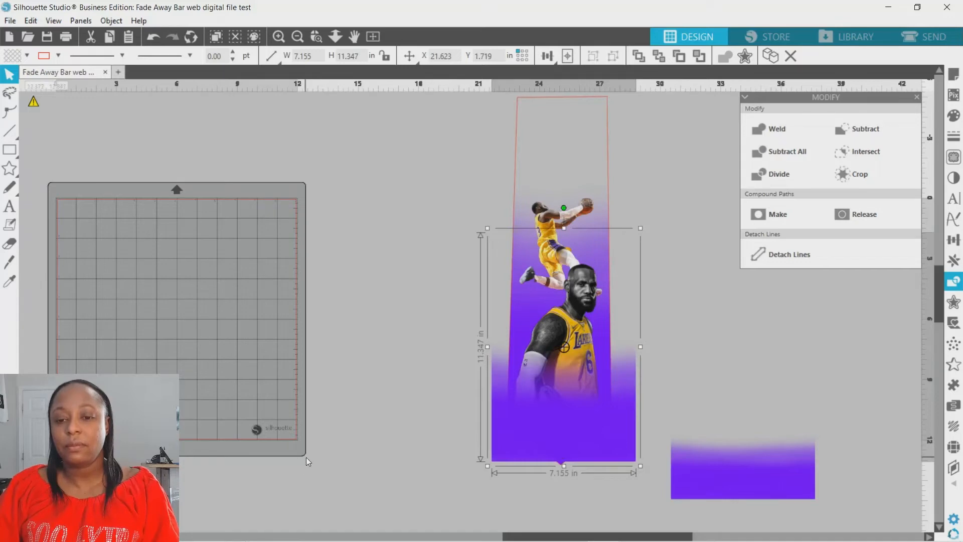
{"action": "left_click_drag", "start_coordinate": [567, 468], "coordinate": [551, 447]}
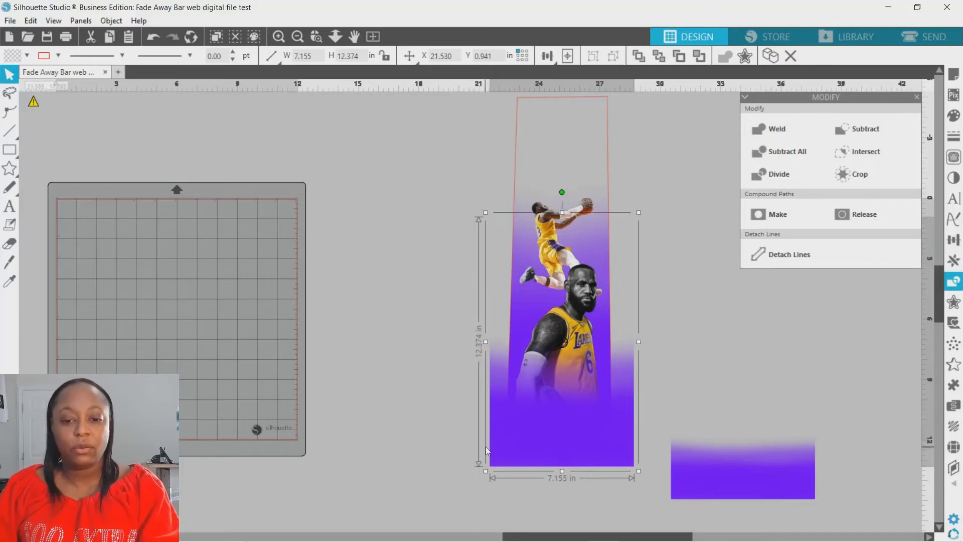
Copy the red tie outline on its own.
{"action": "left_click", "coordinate": [520, 106], "text": "shift"}
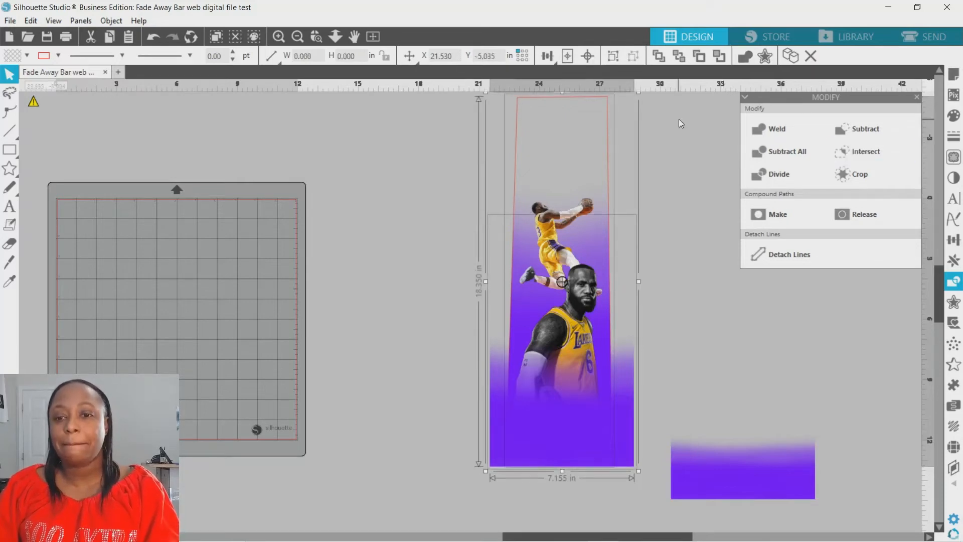
{"action": "left_click", "coordinate": [643, 119]}
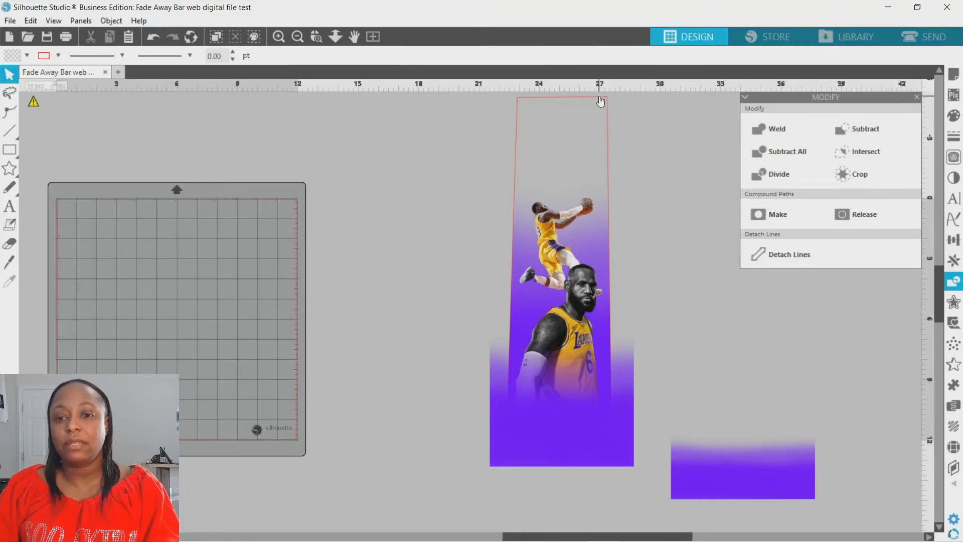
{"action": "left_click", "coordinate": [600, 101]}
{"action": "right_click", "coordinate": [600, 96]}
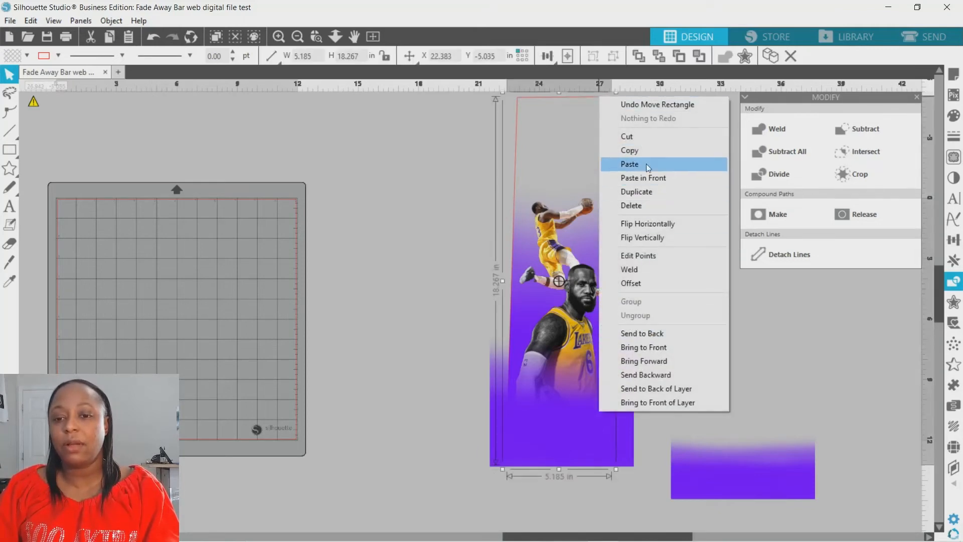
{"action": "left_click", "coordinate": [646, 151]}
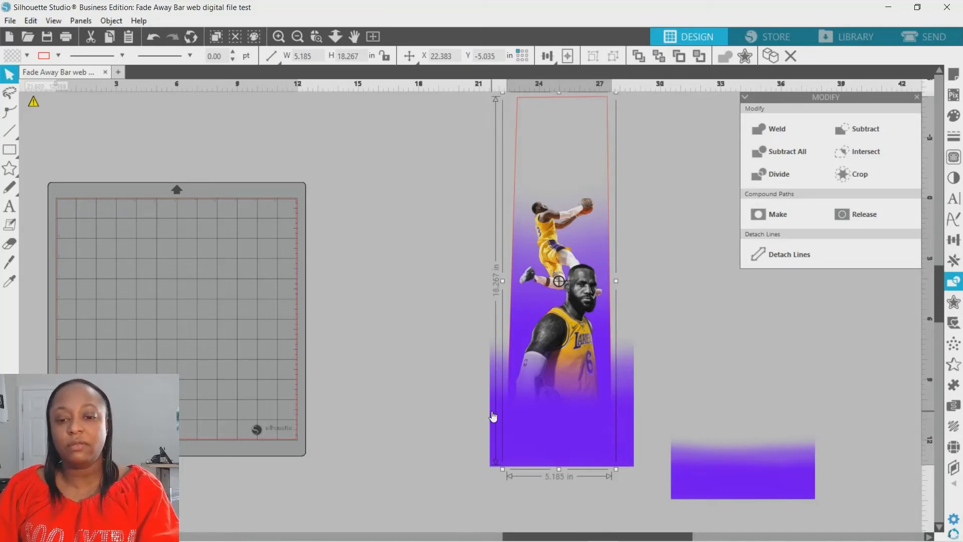
Crop the stretched fade bar to the tie outline, and paste the copied outline in front at its original position.
{"action": "left_click", "coordinate": [492, 440], "text": "shift"}
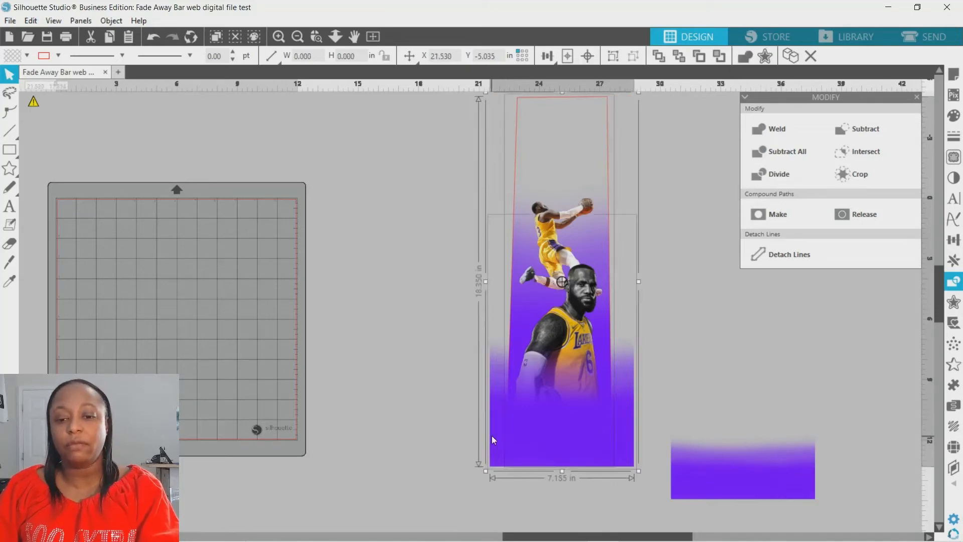
{"action": "left_click", "coordinate": [857, 171]}
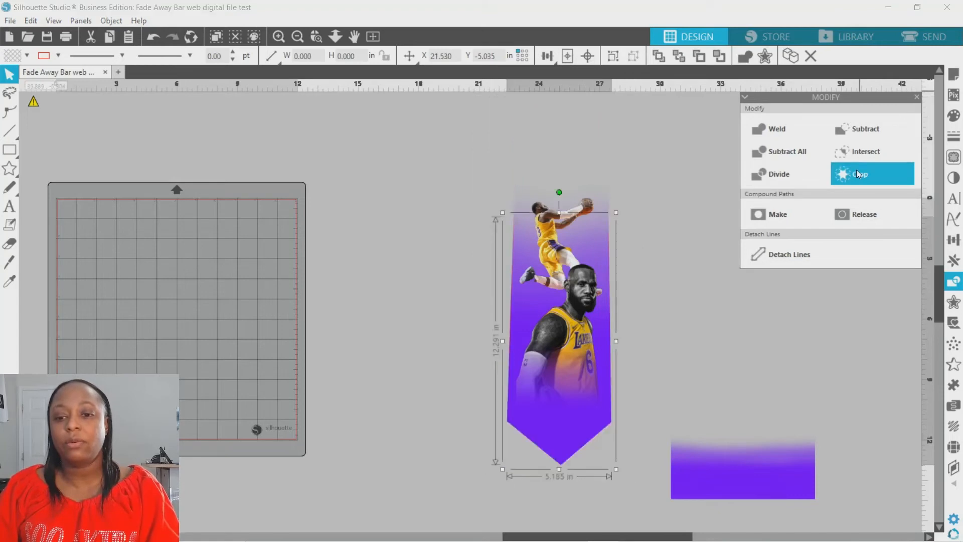
{"action": "left_click", "coordinate": [664, 237]}
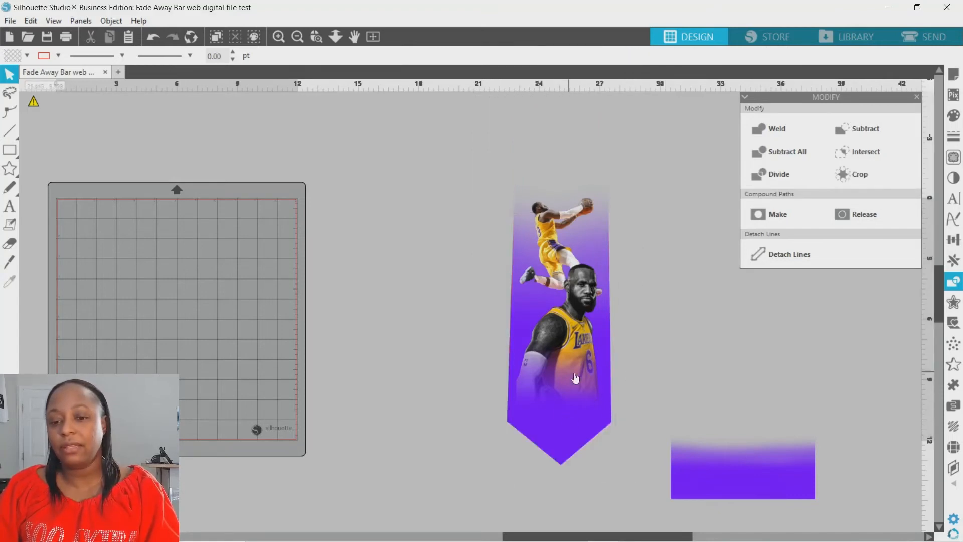
{"action": "right_click", "coordinate": [626, 160]}
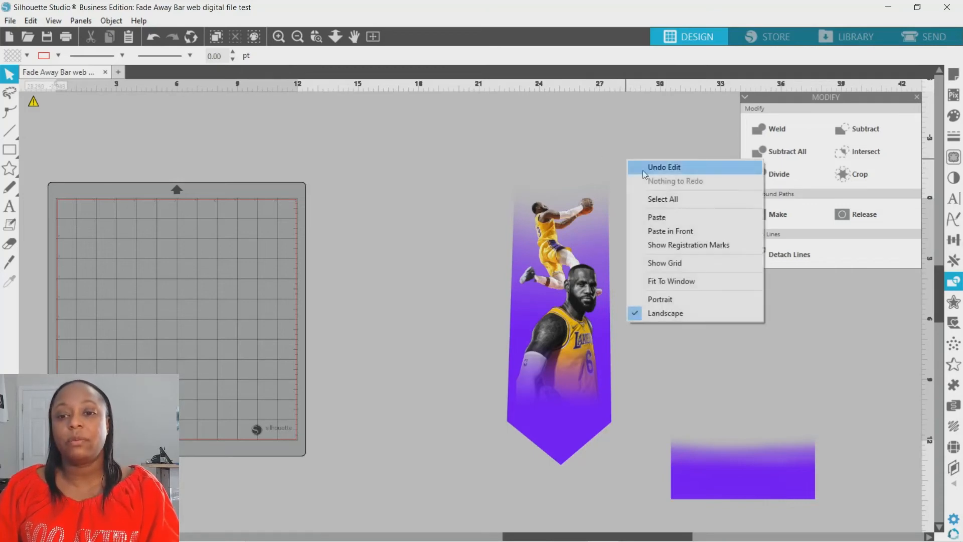
{"action": "left_click", "coordinate": [662, 231]}
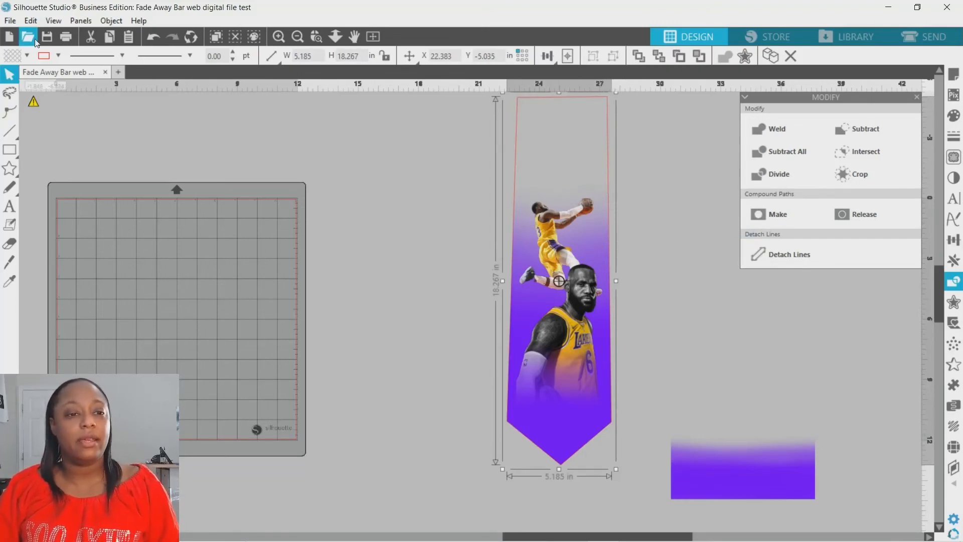
Fill the pasted tie outline with white.
{"action": "left_click", "coordinate": [28, 56]}
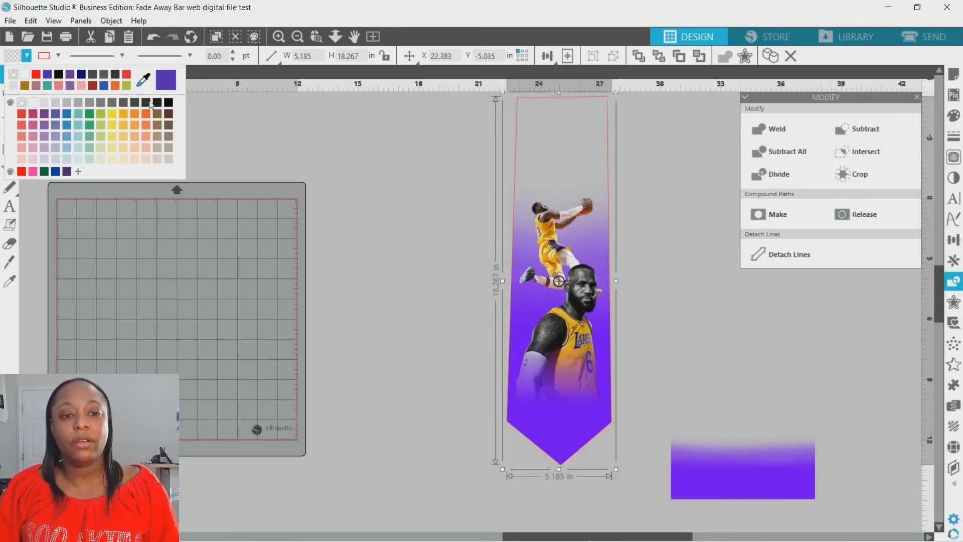
{"action": "left_click", "coordinate": [210, 114]}
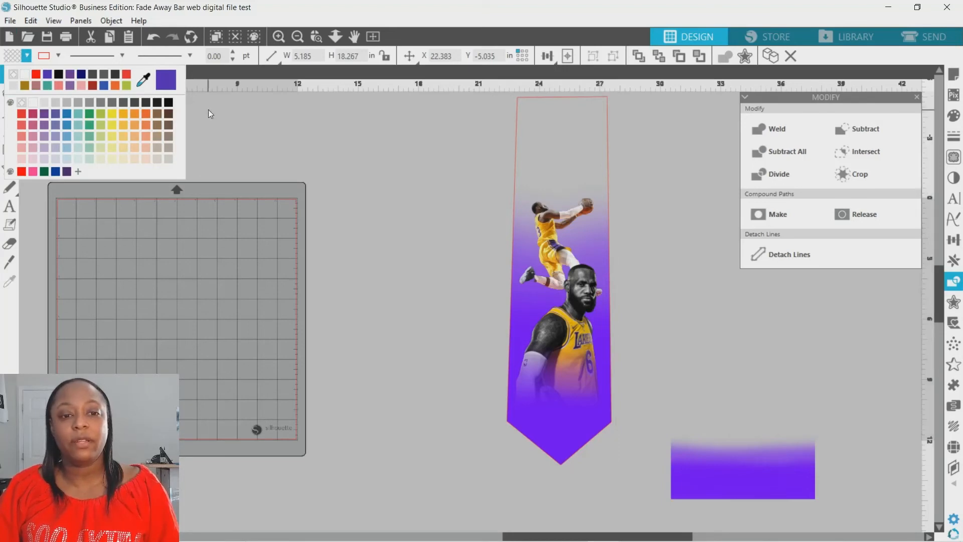
{"action": "left_click", "coordinate": [953, 116]}
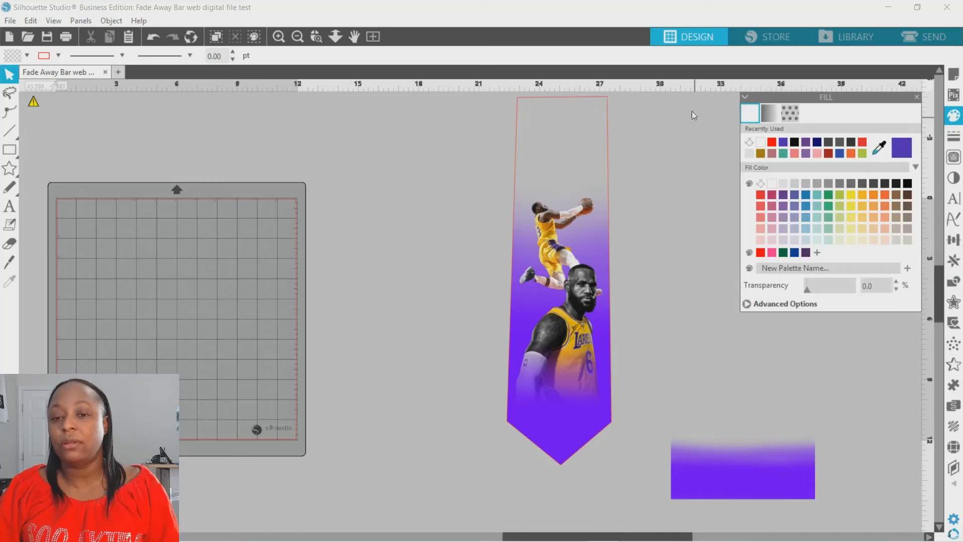
{"action": "left_click", "coordinate": [608, 104]}
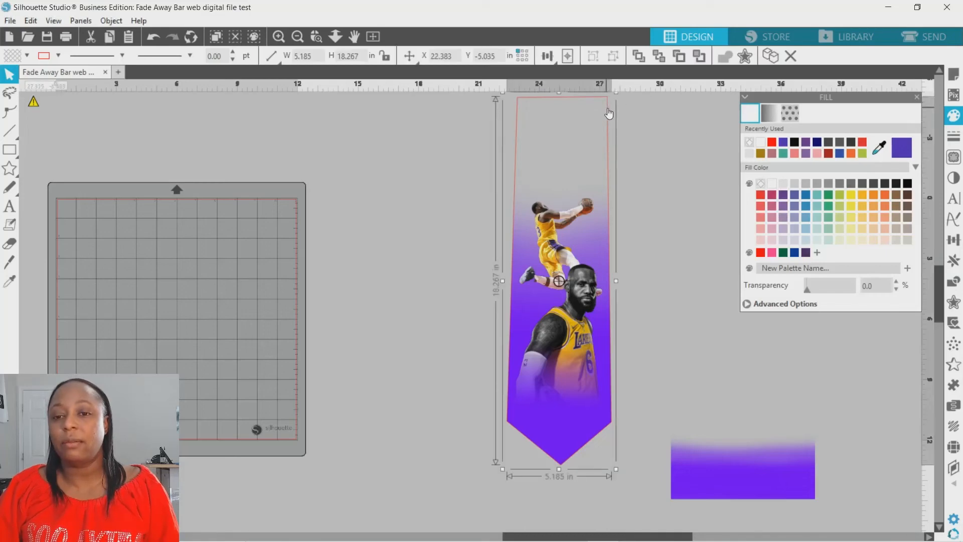
{"action": "left_click", "coordinate": [773, 185]}
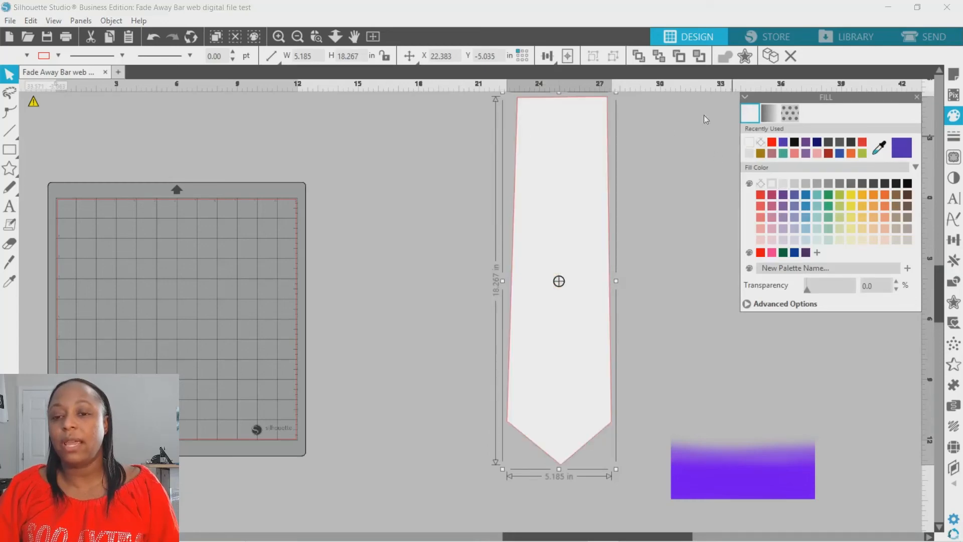
Send the white tie shape to the back, behind the players and purple fades.
{"action": "right_click", "coordinate": [566, 119]}
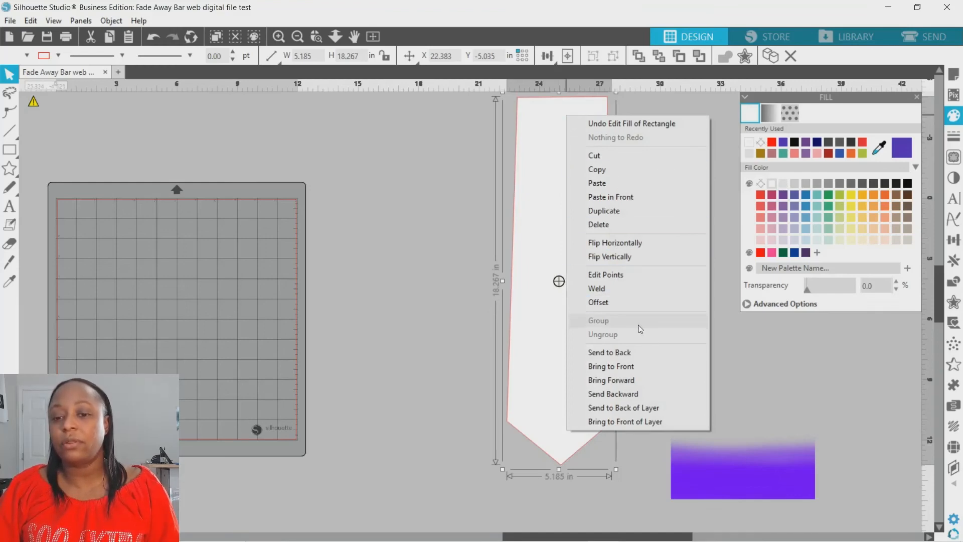
{"action": "left_click", "coordinate": [628, 352]}
{"action": "left_click", "coordinate": [676, 220]}
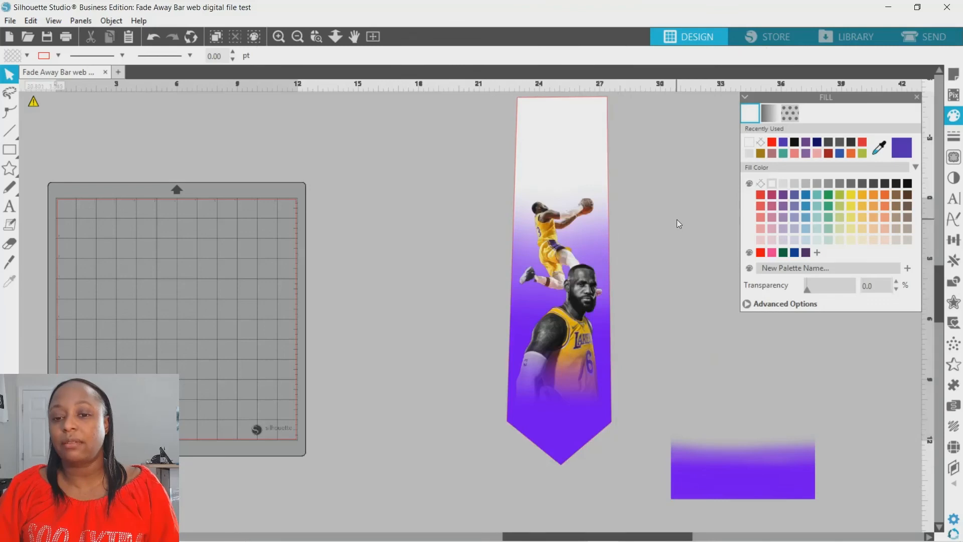